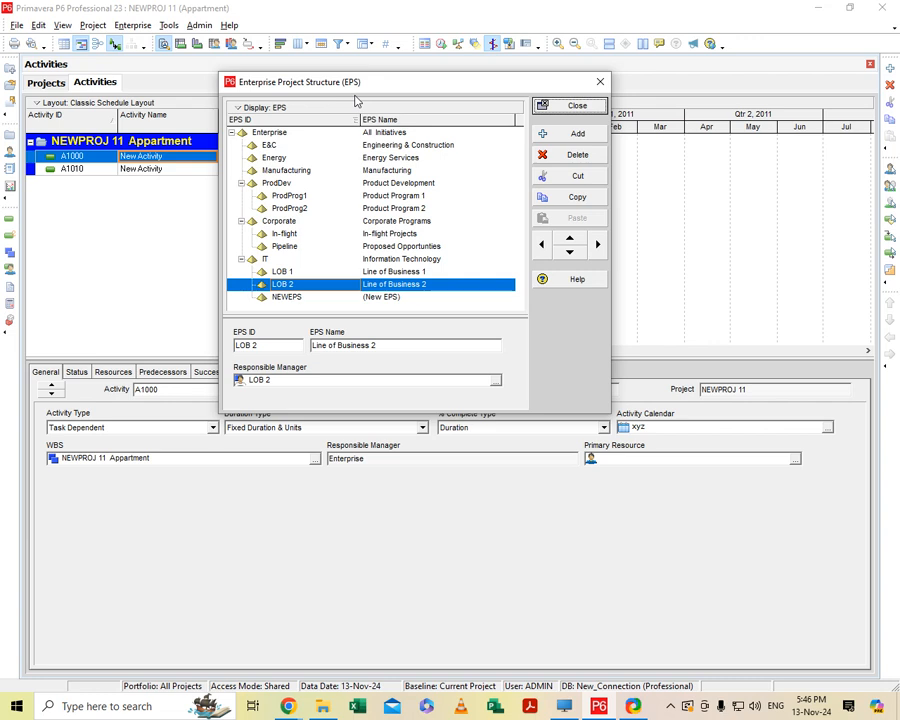
Look through the existing EPS elements, from Product Development down to the entries under IT.
left_click(375, 299)
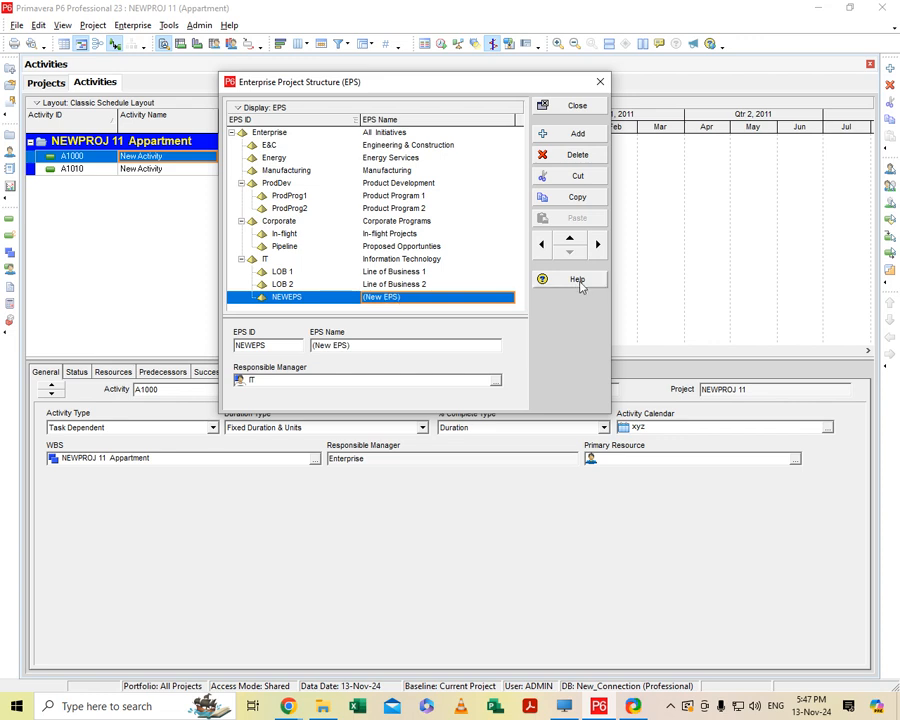
left_click(416, 286)
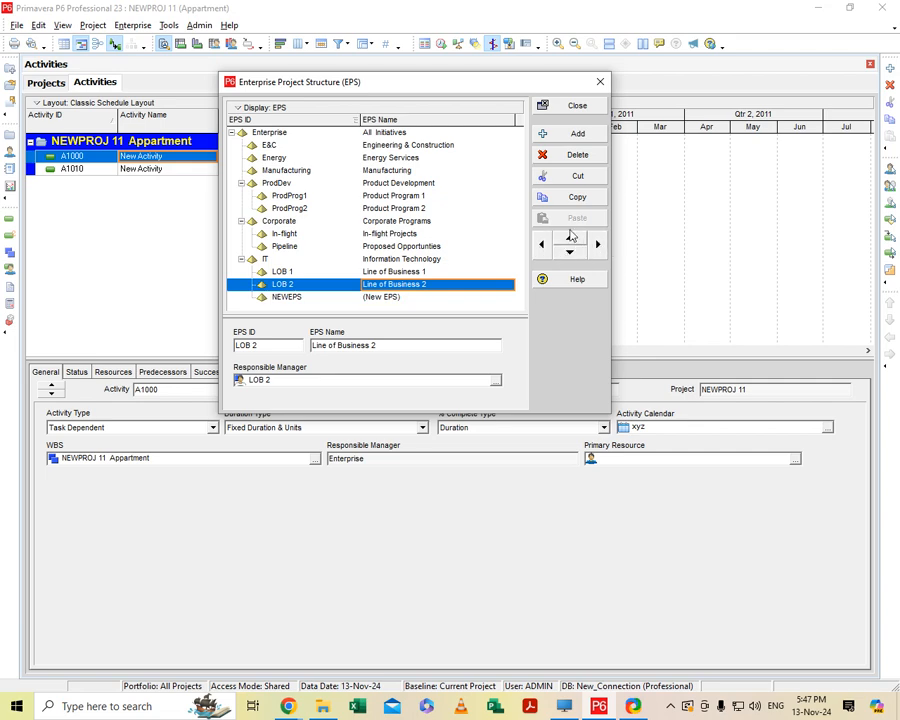
left_click(385, 262)
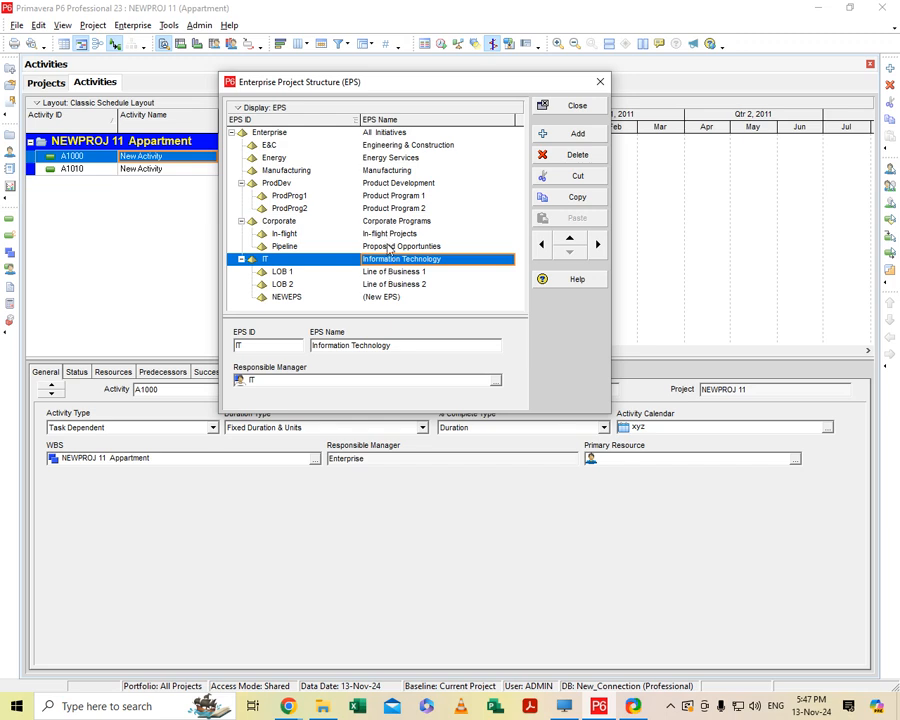
left_click(388, 246)
left_click(393, 222)
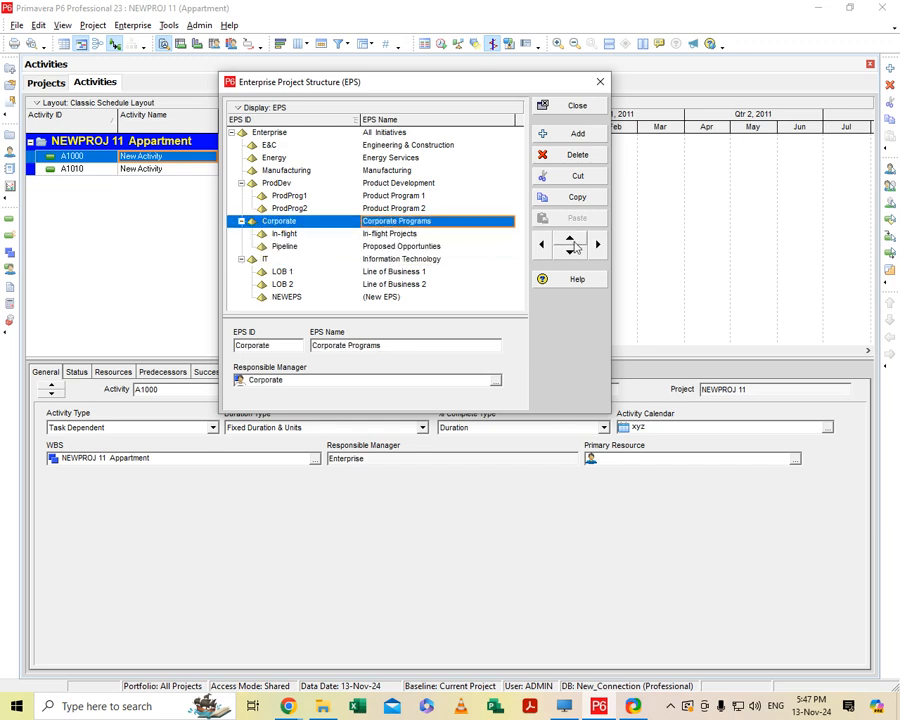
left_click(410, 208)
left_click(408, 184)
left_click(395, 233)
left_click(395, 271)
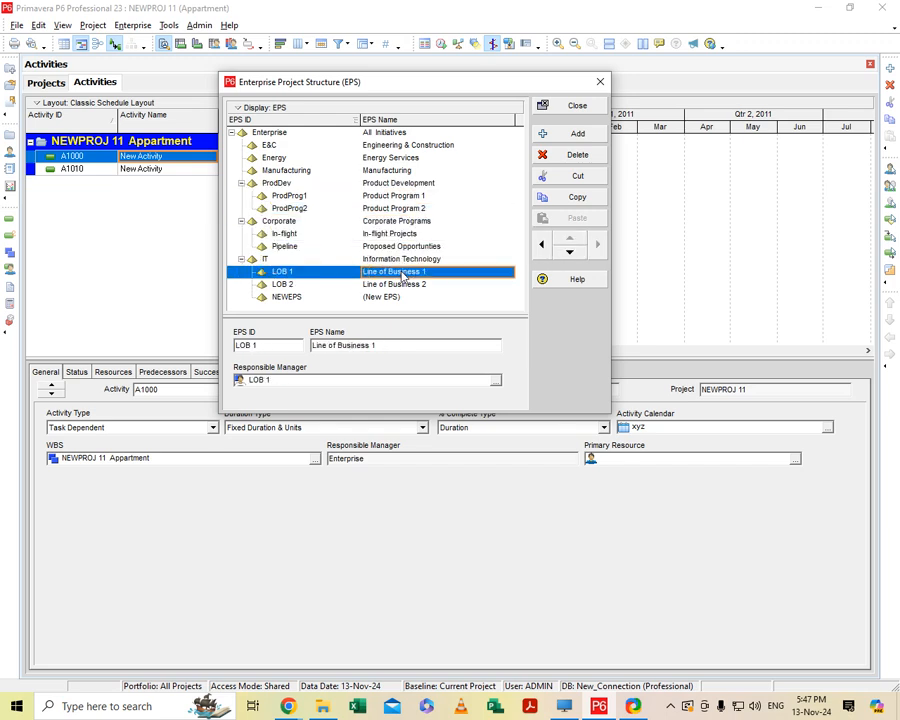
left_click(395, 285)
Add another EPS element under IT and set the existing NEWEPS element's ID to CCA.
left_click(396, 297)
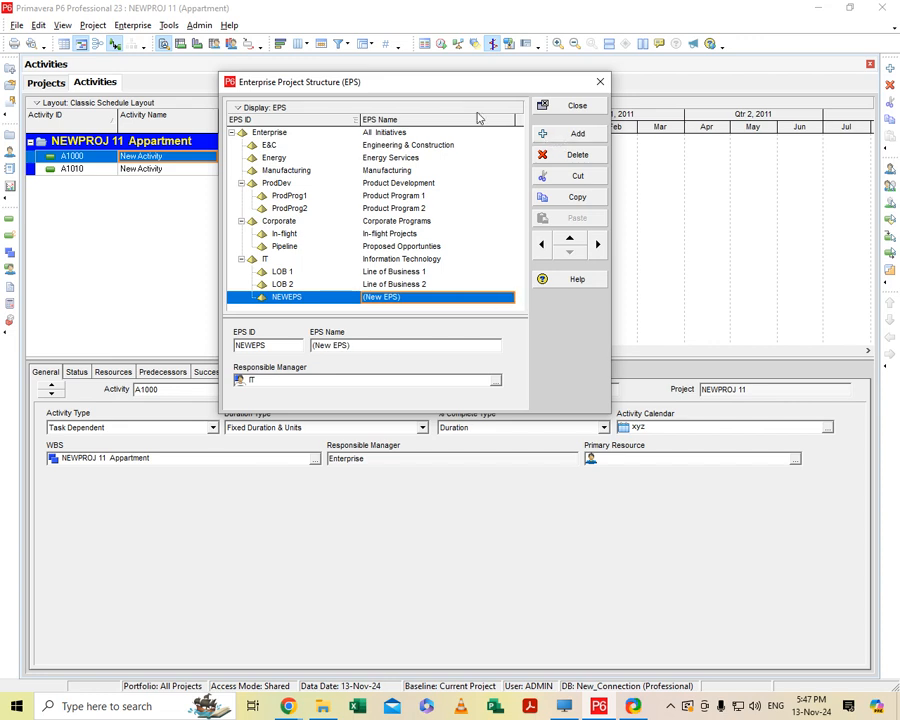
left_click(567, 138)
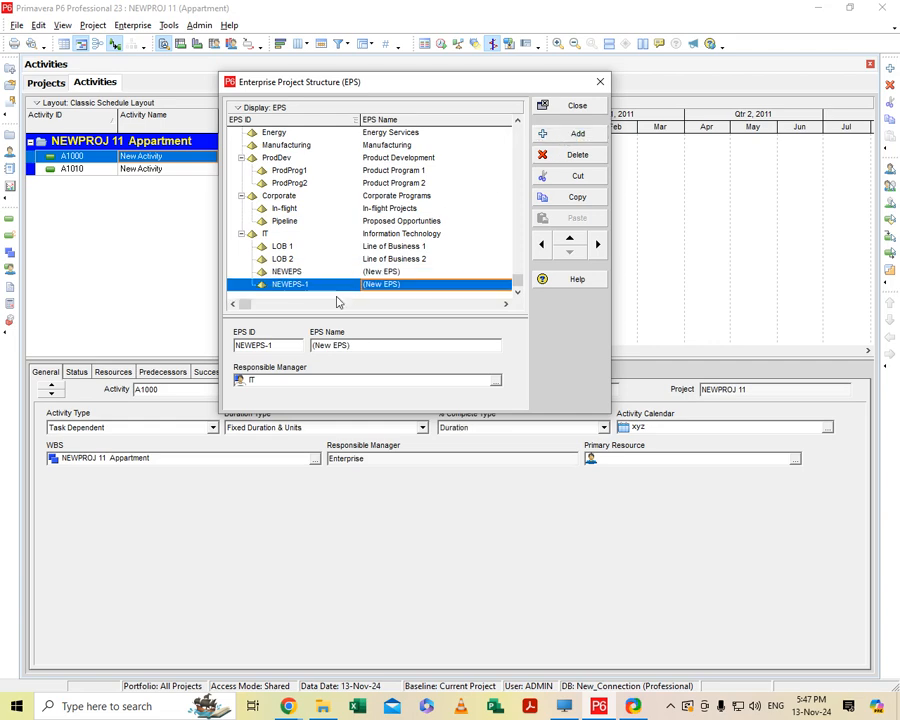
left_click(297, 273)
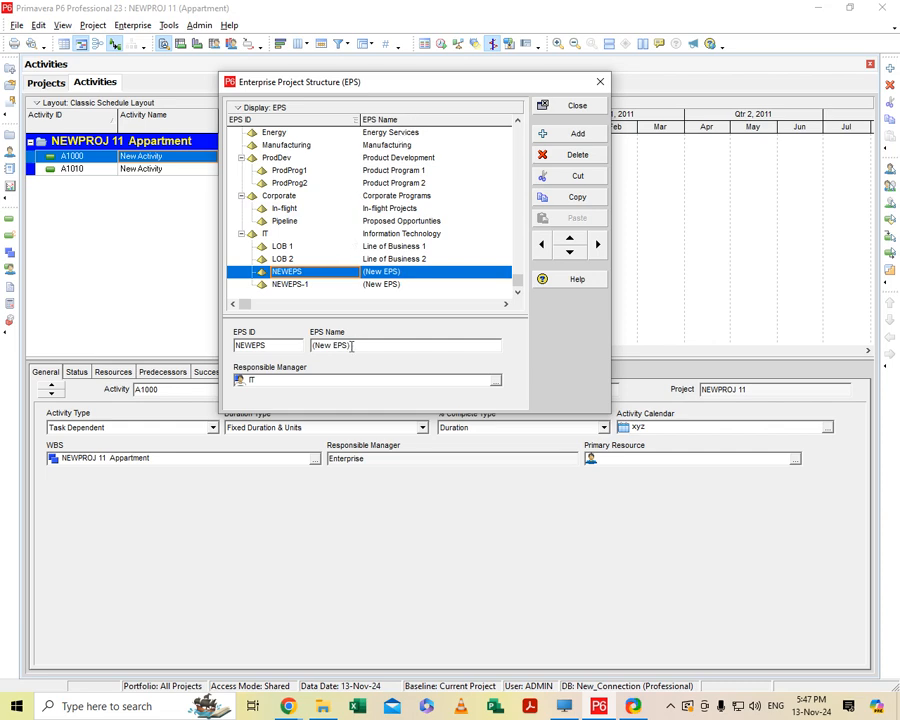
left_click(310, 269)
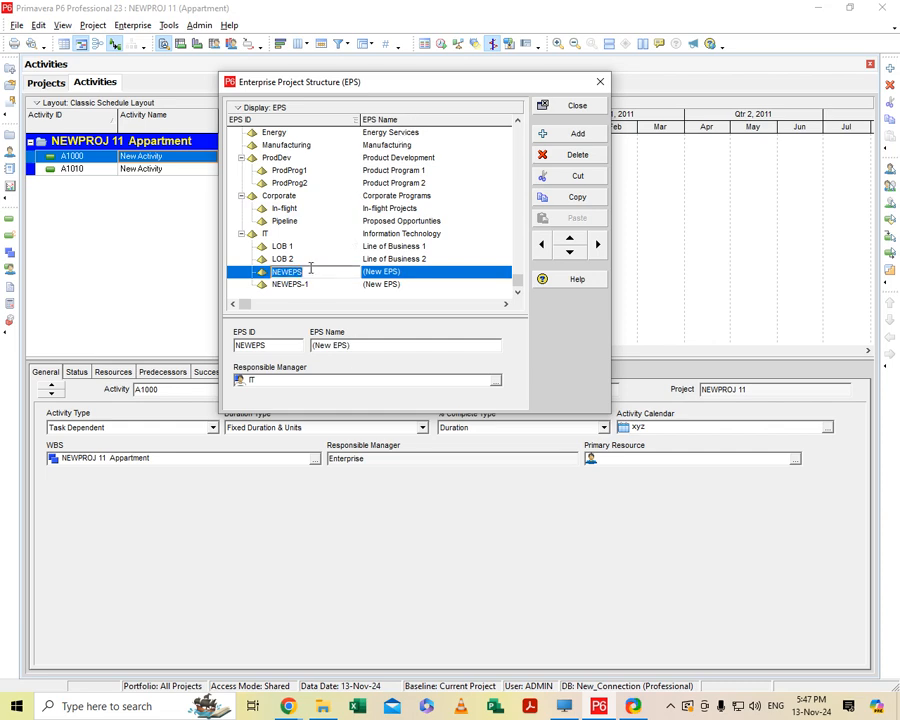
key("BackSpace")
type("cca")
key("BackSpace")
key("BackSpace")
key("BackSpace")
type("CCA")
Name the CCA element CITY CENTRAL APARTMENTS.
left_click(405, 270)
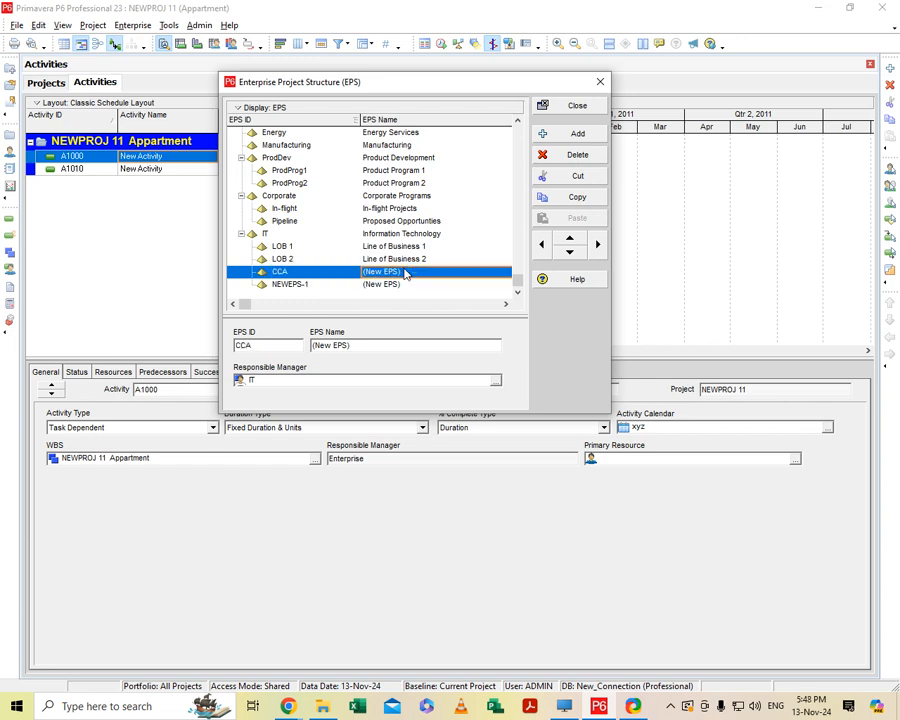
left_click(405, 270)
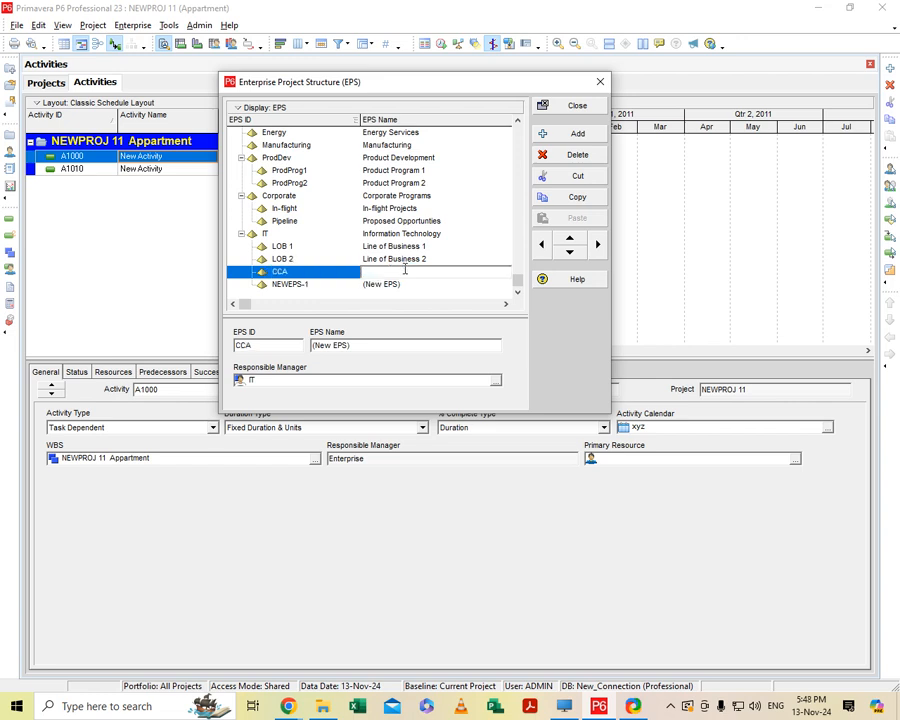
type("CITY CENTERAL APARTMENTS")
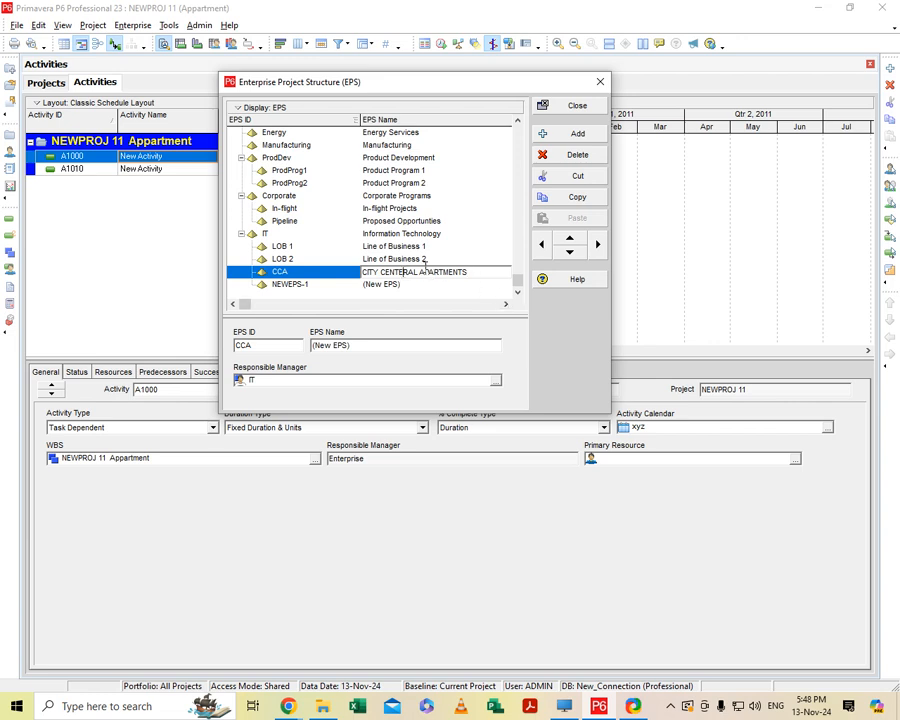
key("BackSpace")
left_click(333, 274)
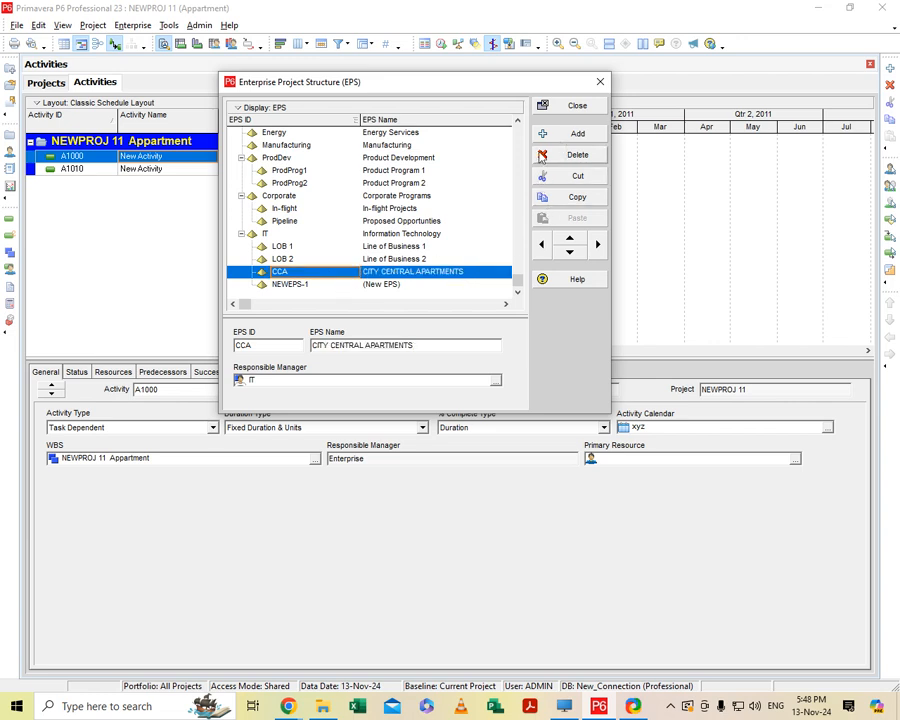
Change the ID of the NEWEPS-1 element to D AND A.
left_click(328, 286)
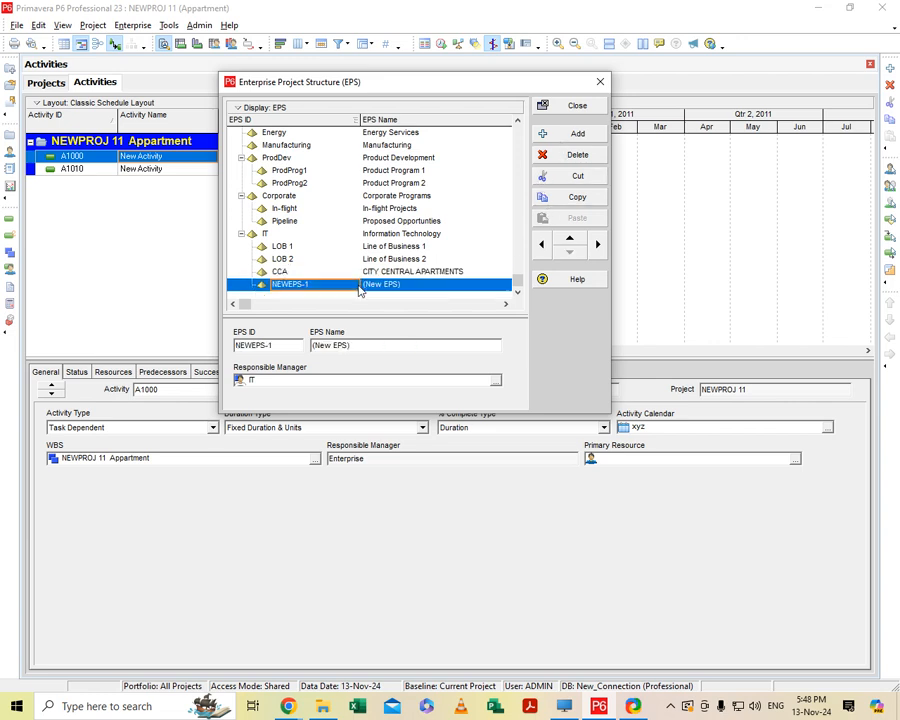
left_click(324, 284)
key("BackSpace")
key("BackSpace")
key("BackSpace")
key("BackSpace")
key("BackSpace")
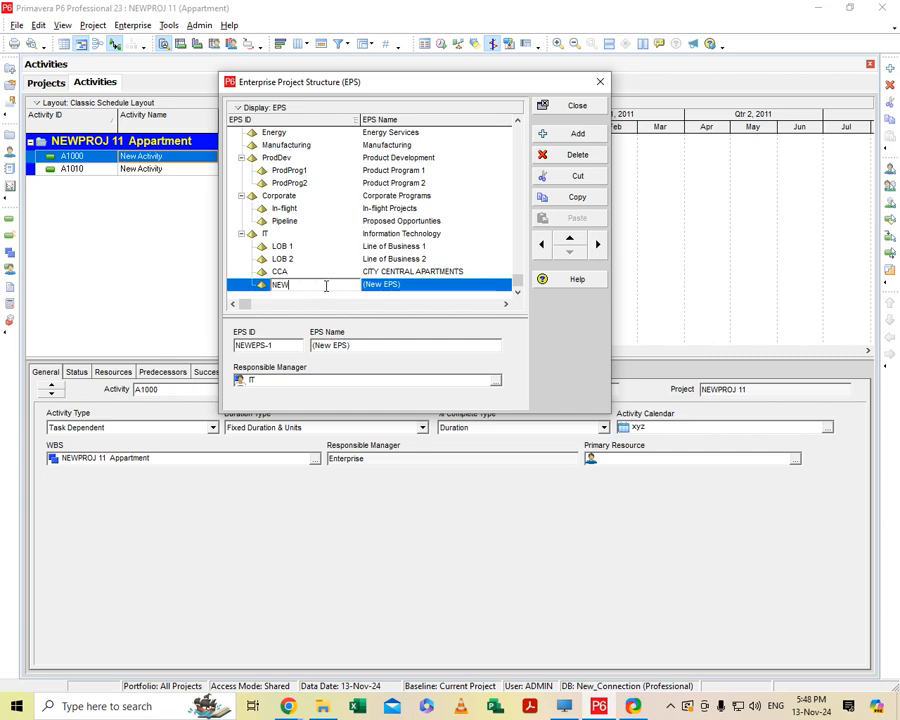
key("BackSpace")
key("BackSpace")
key("BackSpace")
type("D AND a")
key("BackSpace")
type("A")
Name the D AND A element Design and planning.
left_click(403, 284)
key("BackSpace")
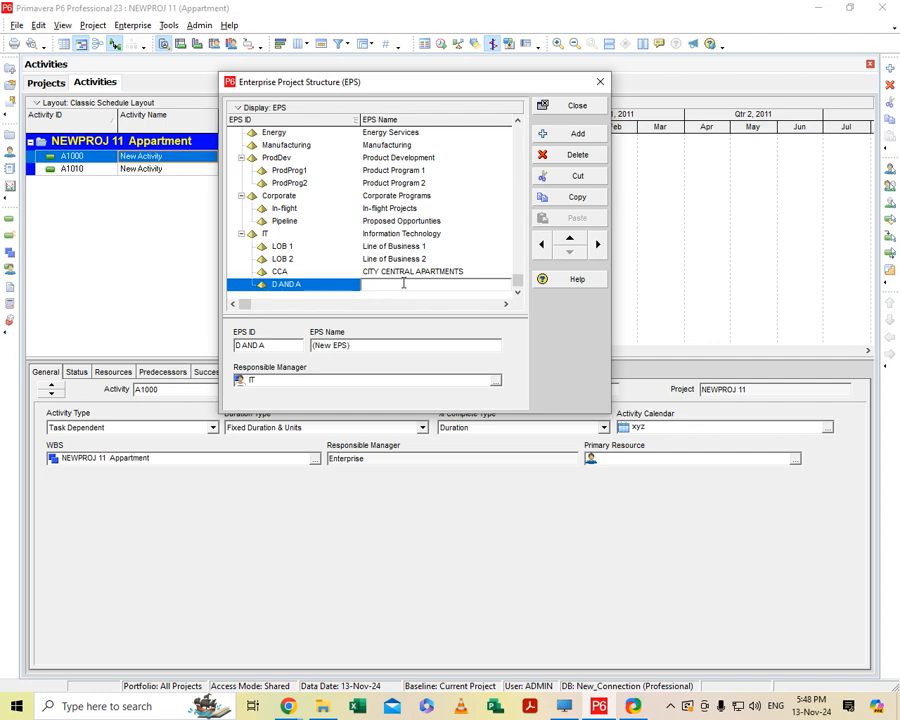
type("Design and planning")
left_click(311, 287)
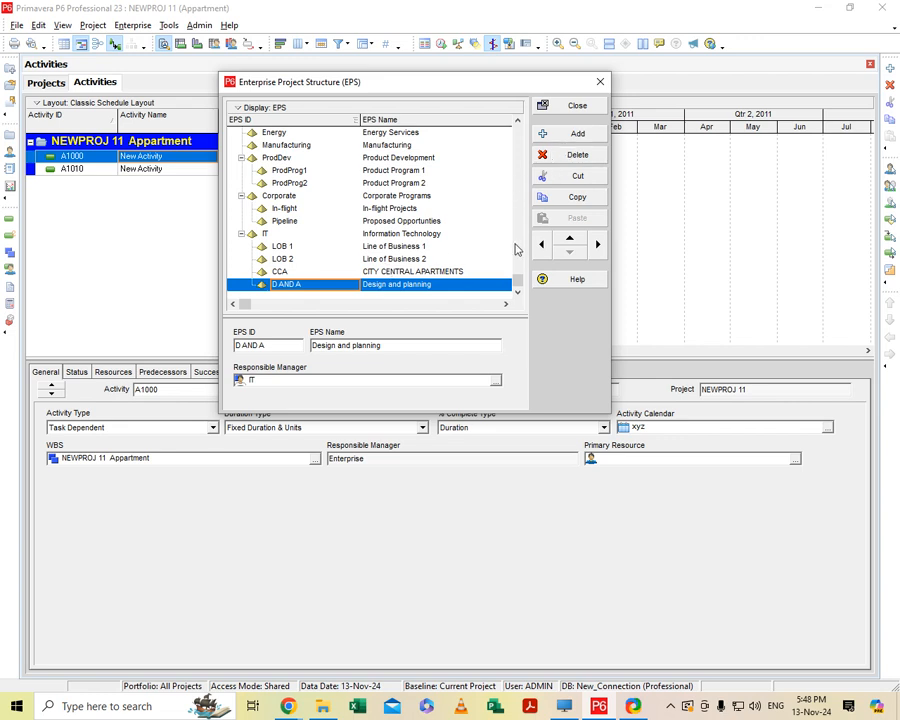
Add a new EPS element after D AND A, keeping it at the same level under IT.
left_click(553, 133)
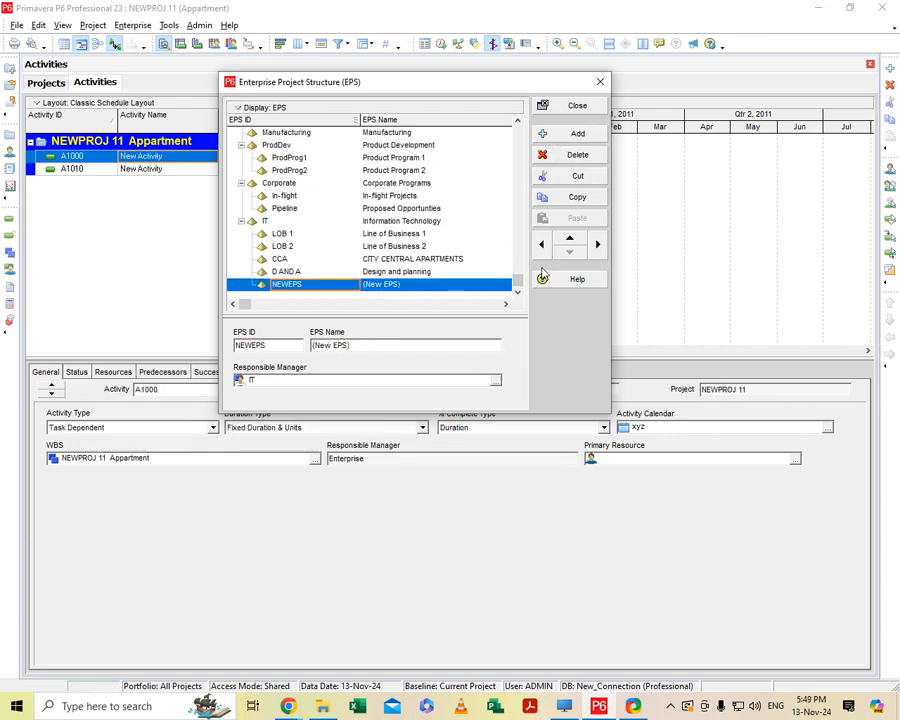
left_click(597, 244)
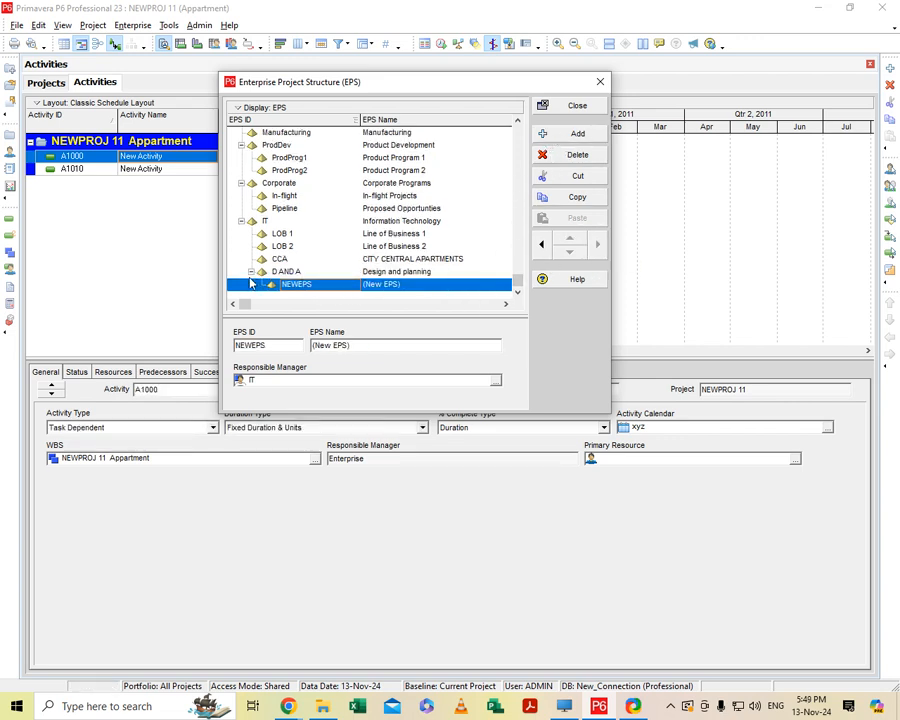
left_click(541, 244)
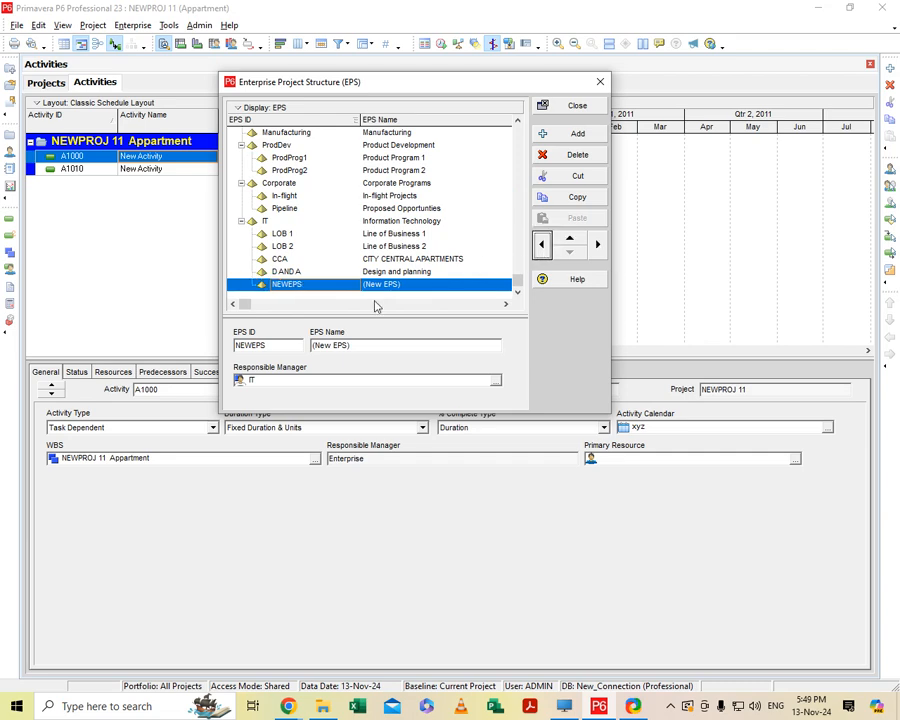
Indent the CCA element so it sits under LOB 2.
left_click(296, 261)
left_click(597, 244)
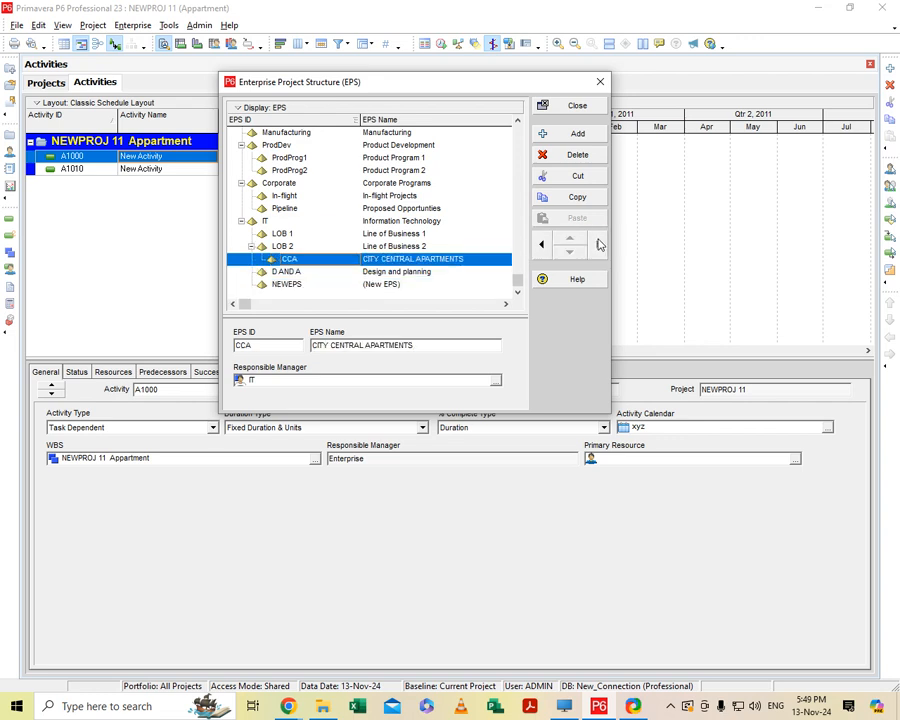
left_click(541, 245)
left_click(598, 245)
Indent the D AND A element under LOB 2 and nest the NEWEPS element under CCA.
left_click(289, 273)
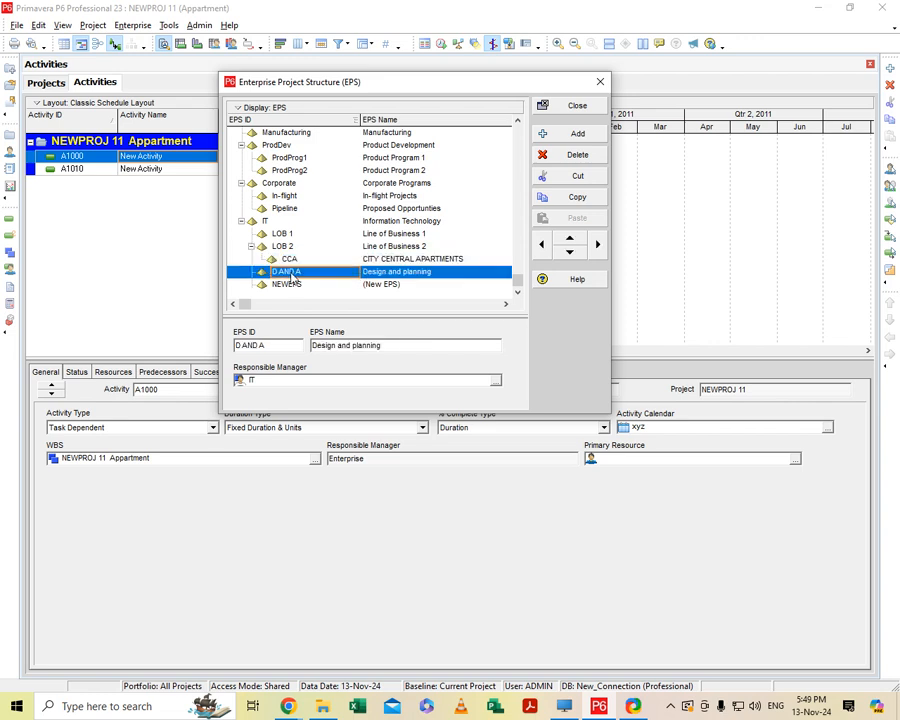
left_click(598, 245)
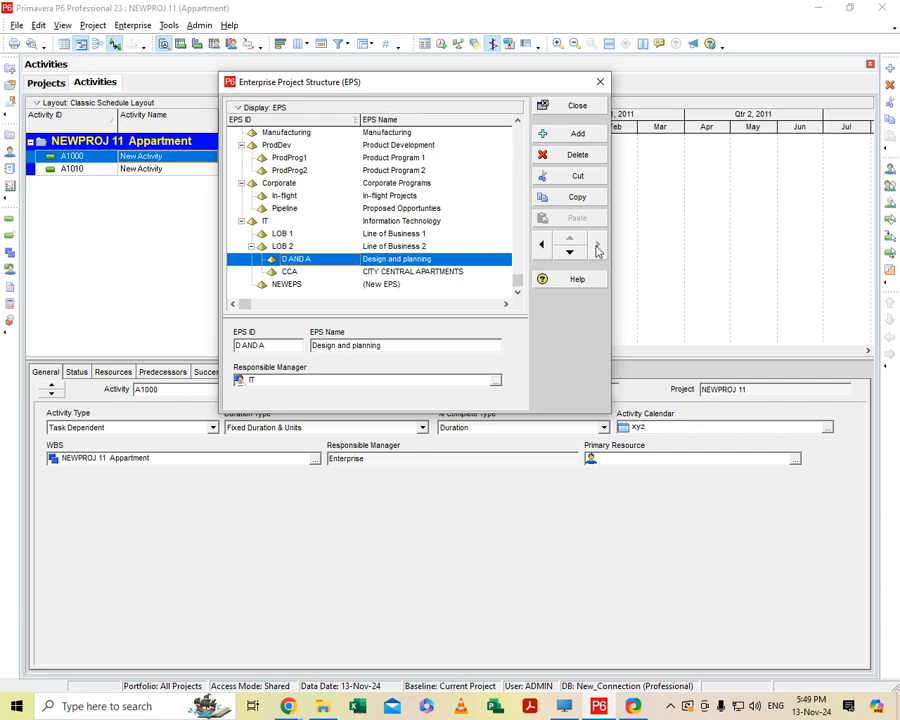
left_click(302, 286)
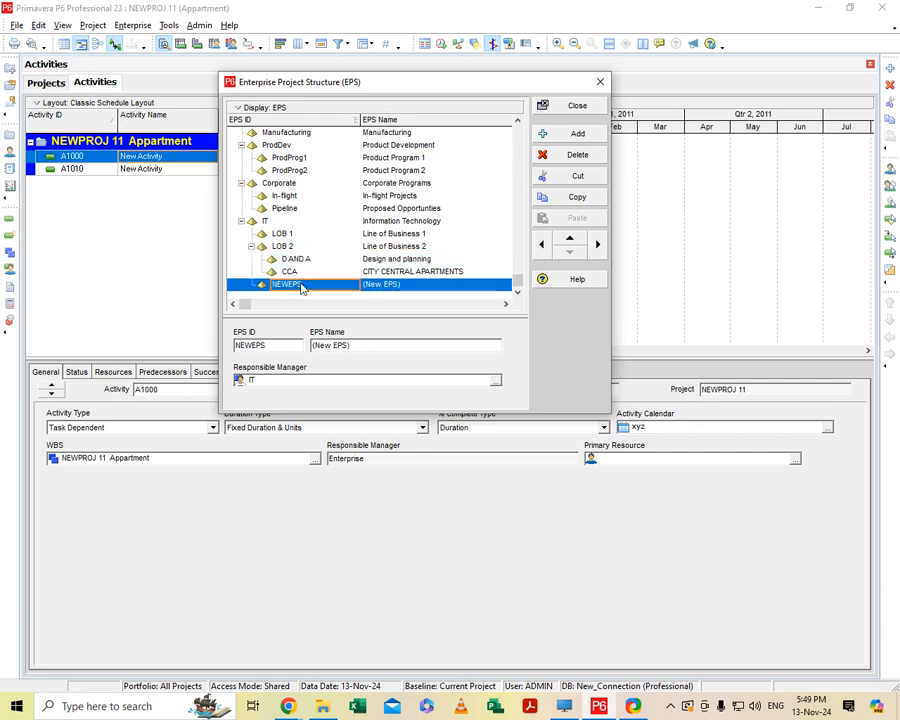
left_click(597, 245)
left_click(598, 245)
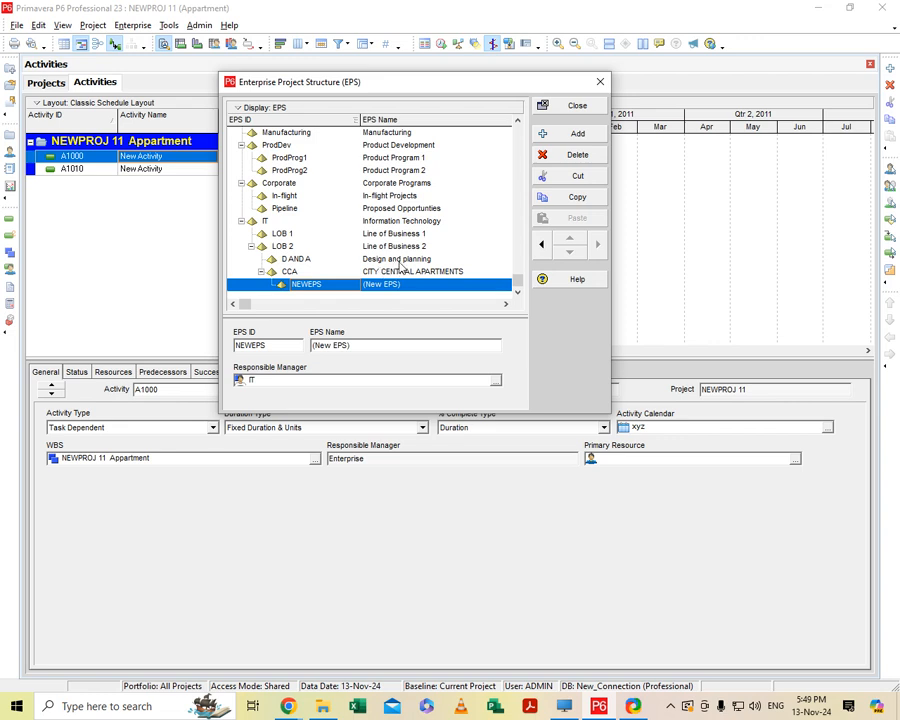
Reorder D AND A below CCA within LOB 2 and delete the NEWEPS element.
left_click(484, 260)
left_click(570, 252)
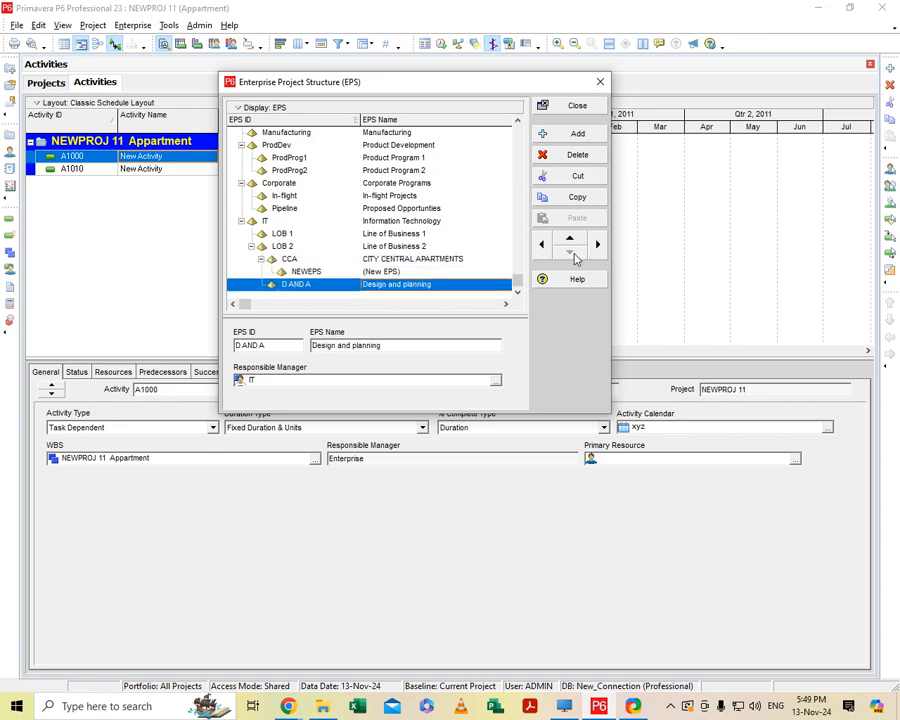
left_click(393, 272)
left_click(548, 156)
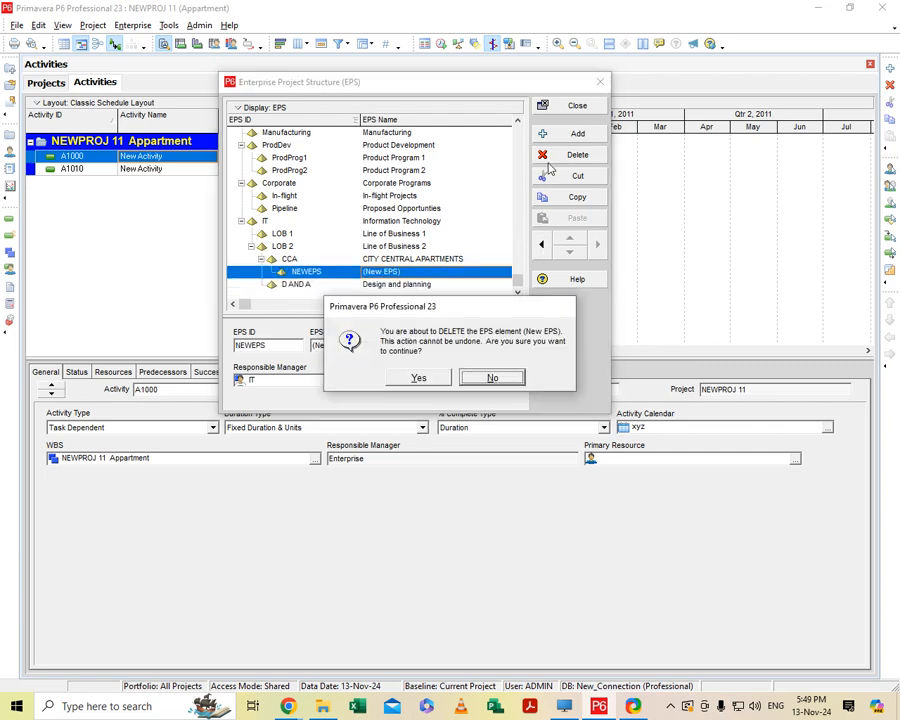
left_click(418, 378)
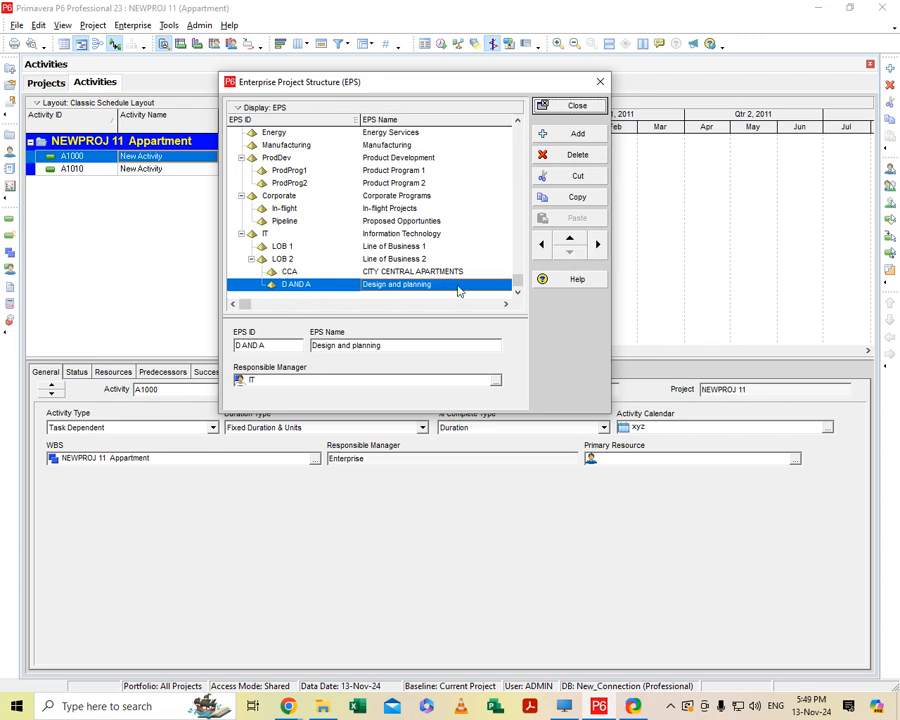
Add a new EPS element and nest it under D AND A.
left_click(333, 286)
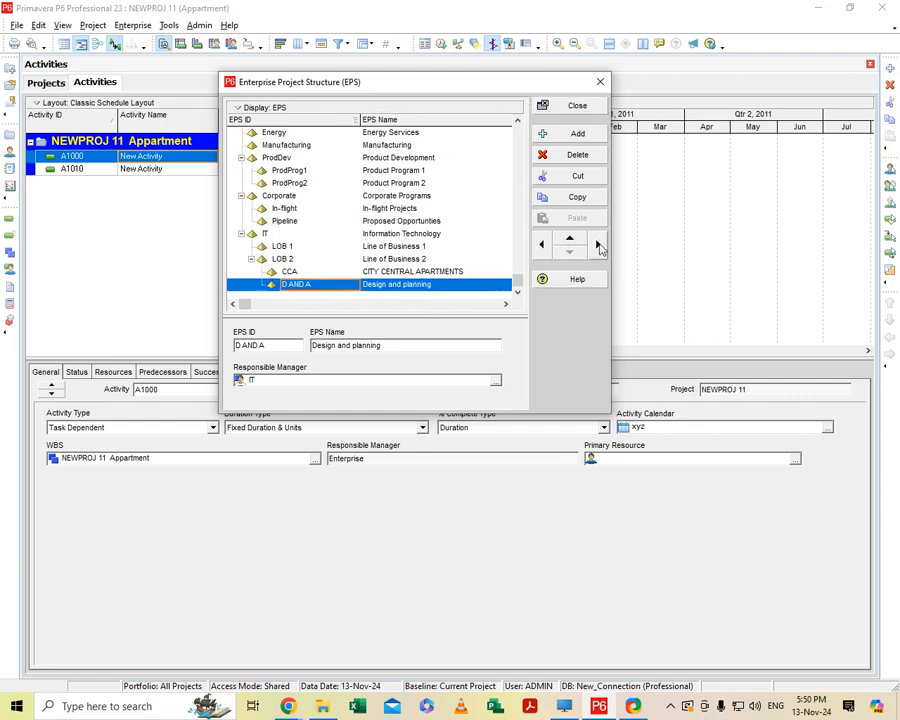
left_click(573, 137)
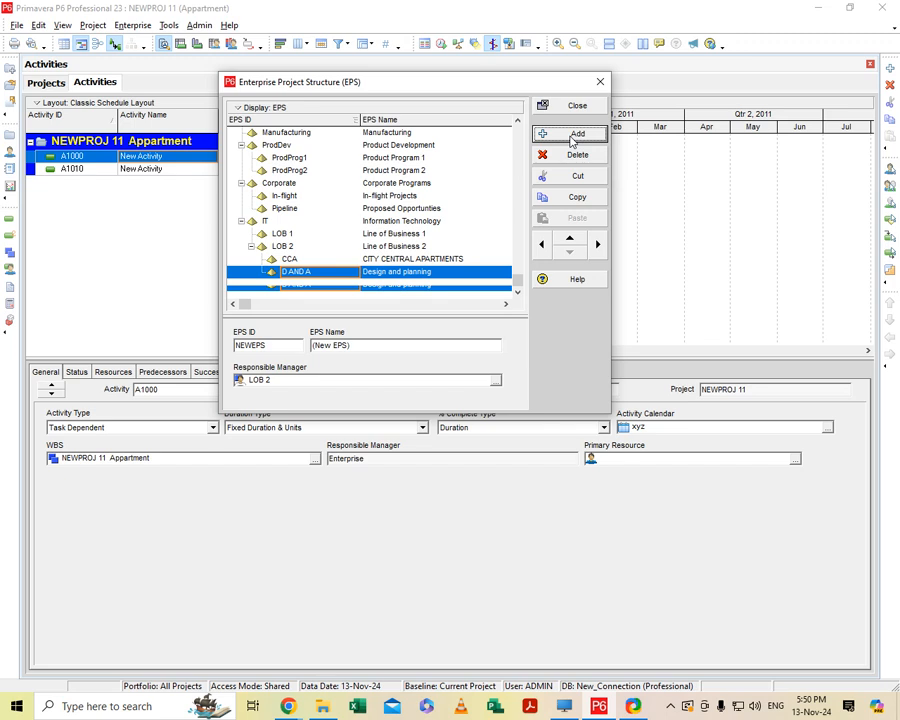
left_click(597, 244)
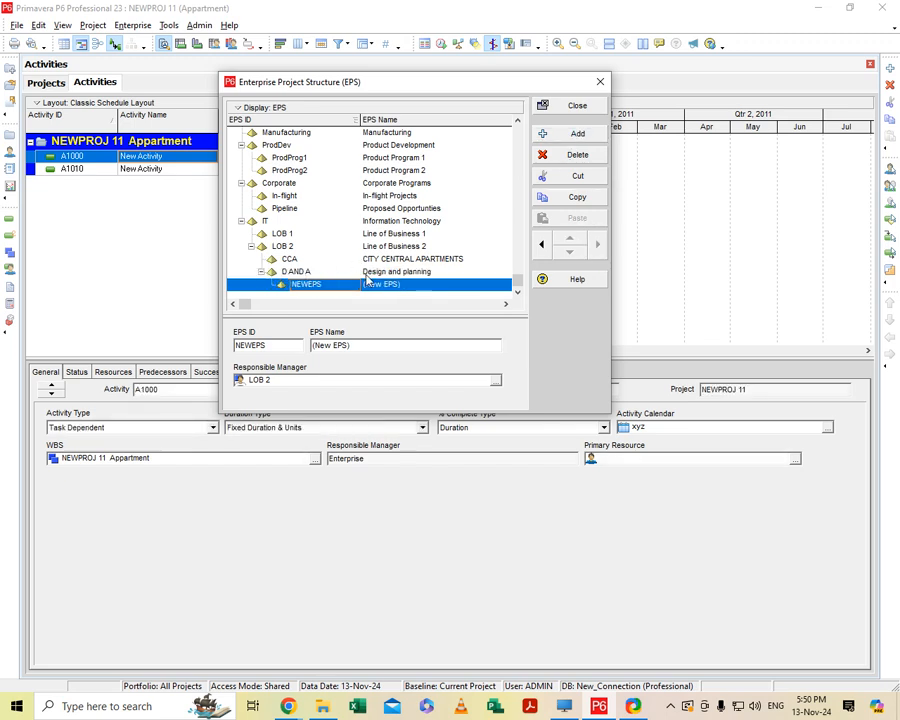
Outdent the CCA element from LOB 2 to the top level of the structure.
left_click(279, 259)
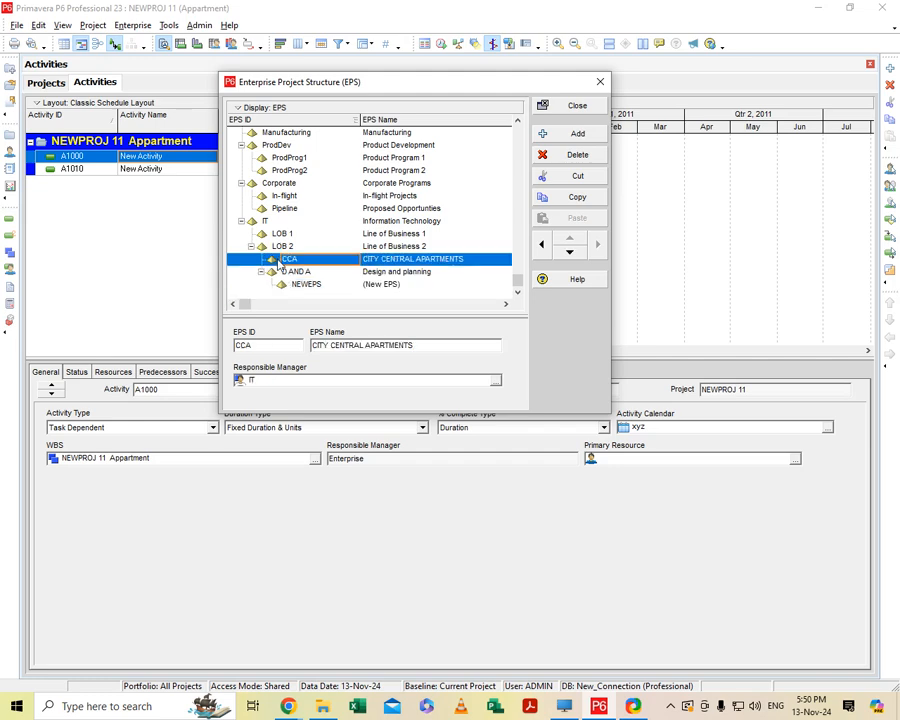
left_click(541, 245)
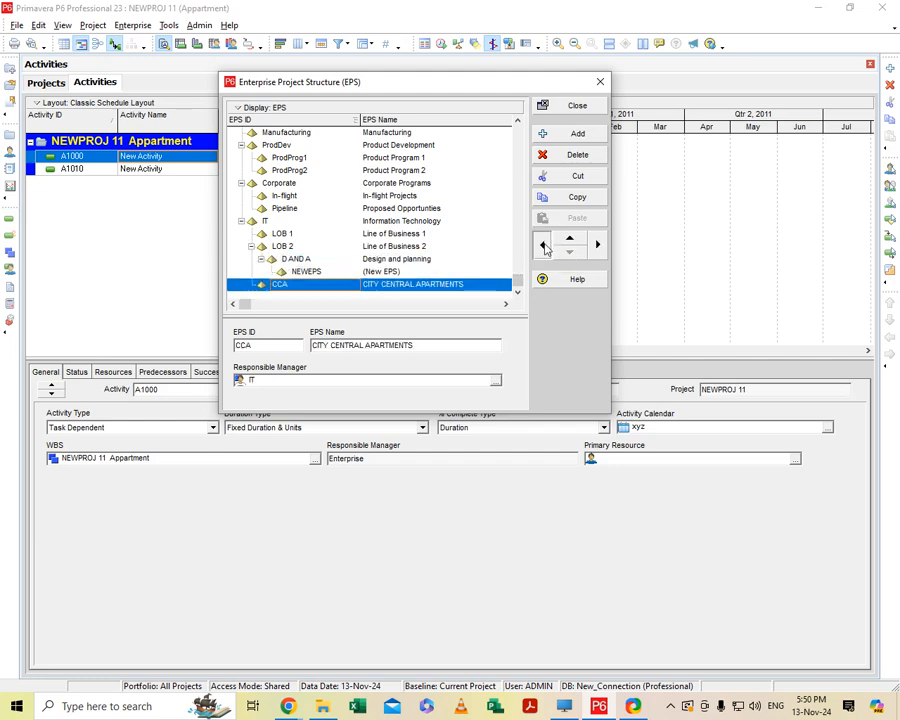
left_click(541, 245)
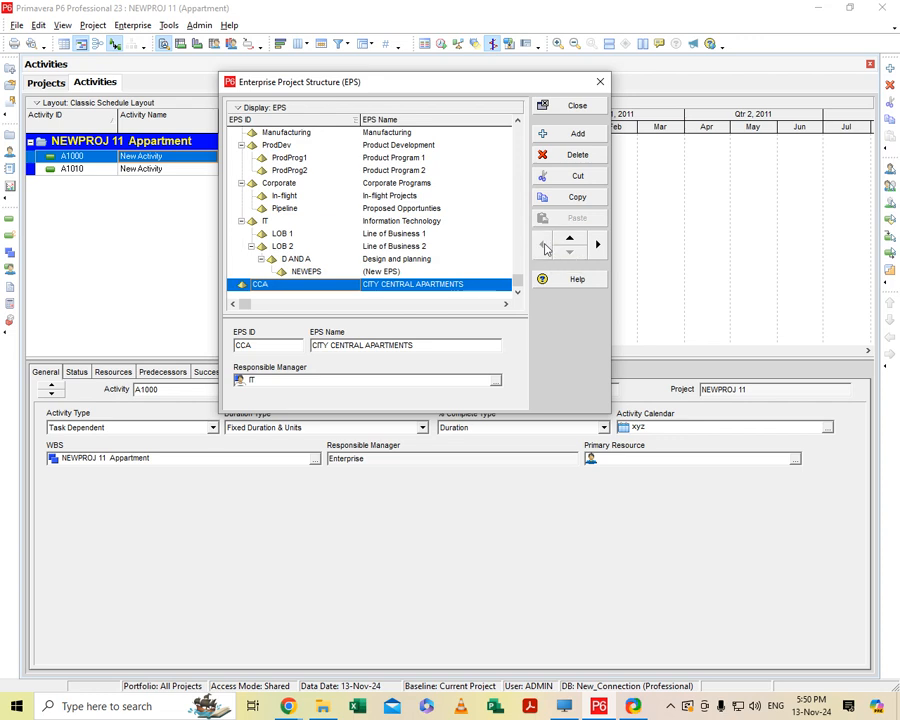
Delete the D AND A element under LOB 2 together with its nested NEWEPS element.
left_click(597, 245)
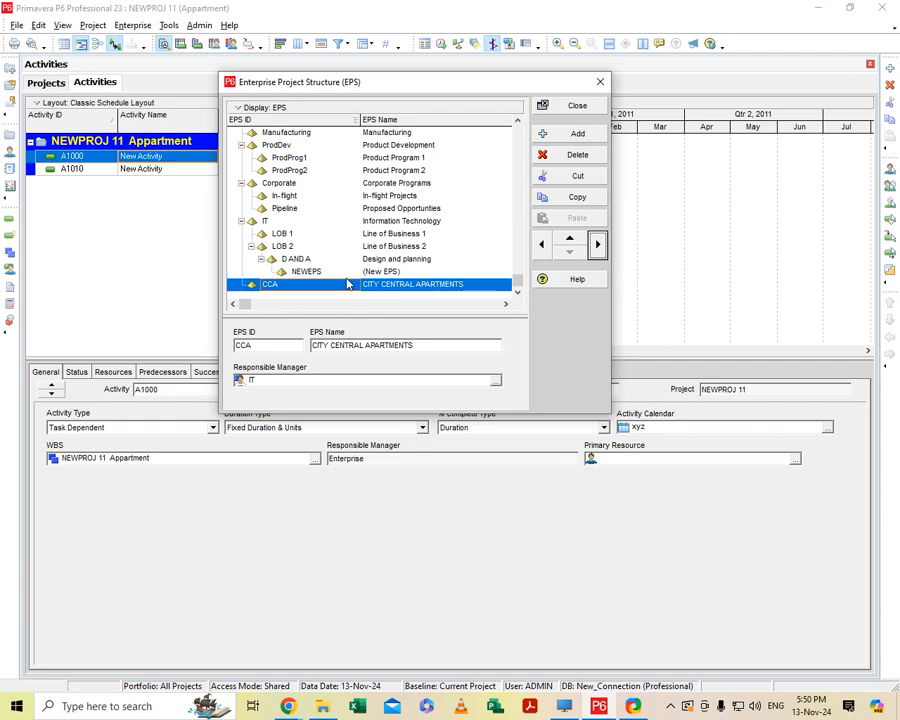
left_click(540, 247)
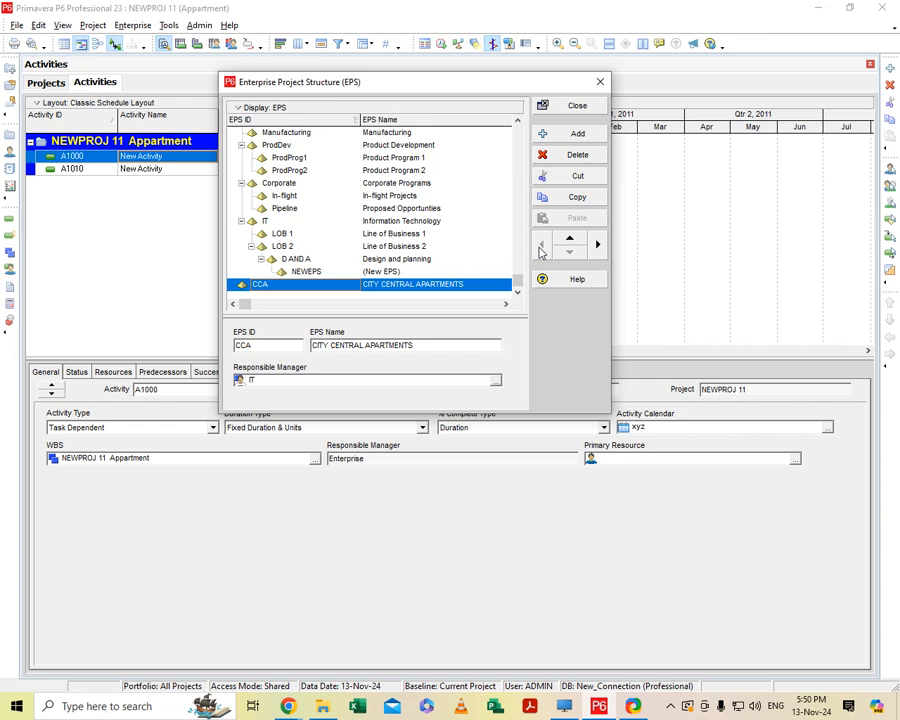
left_click(385, 260)
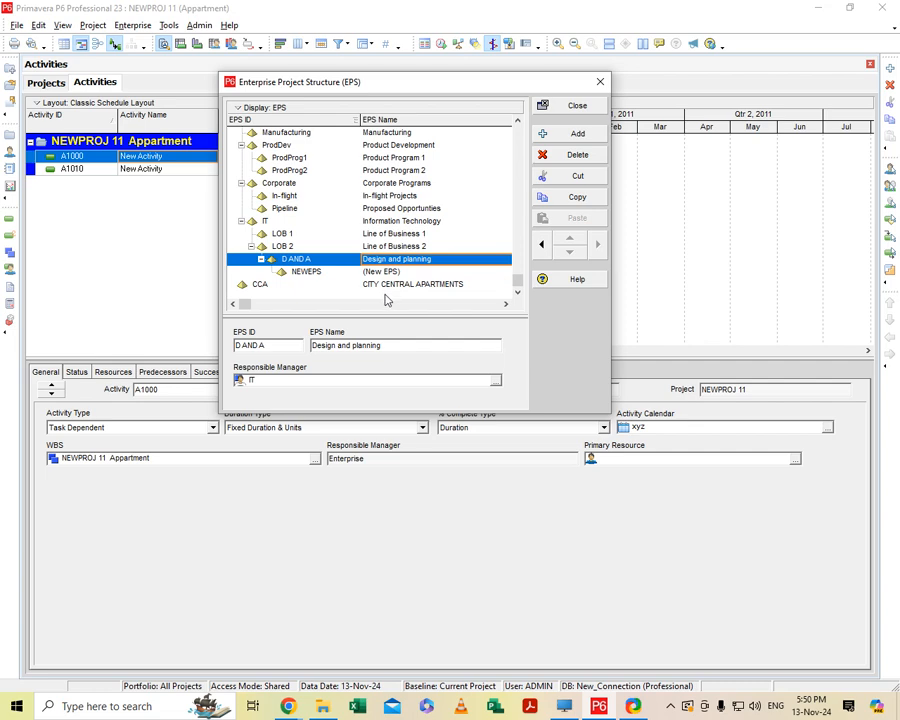
left_click(584, 156)
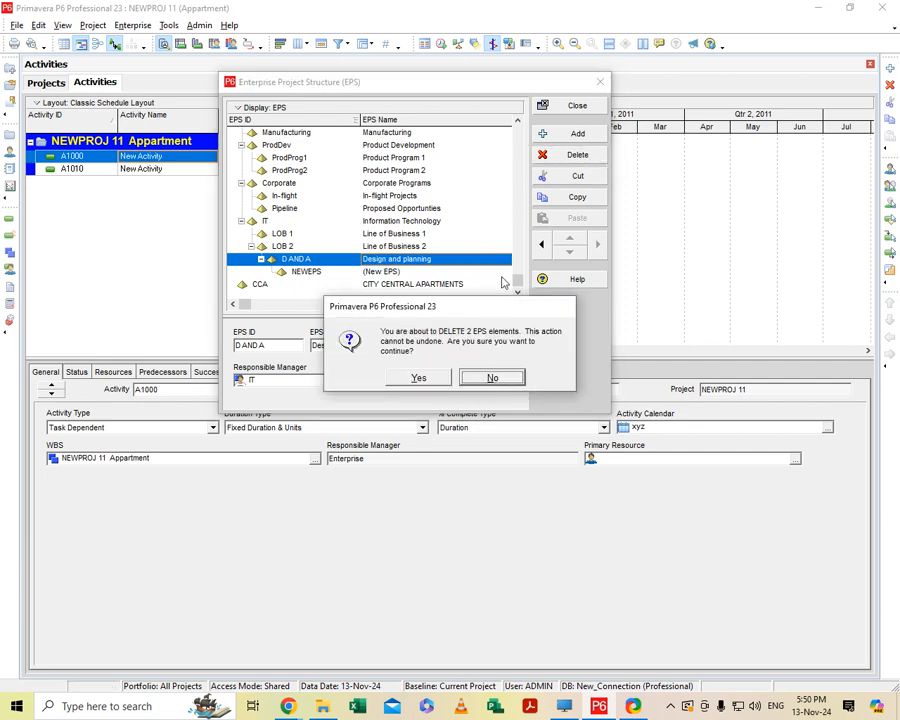
left_click(417, 378)
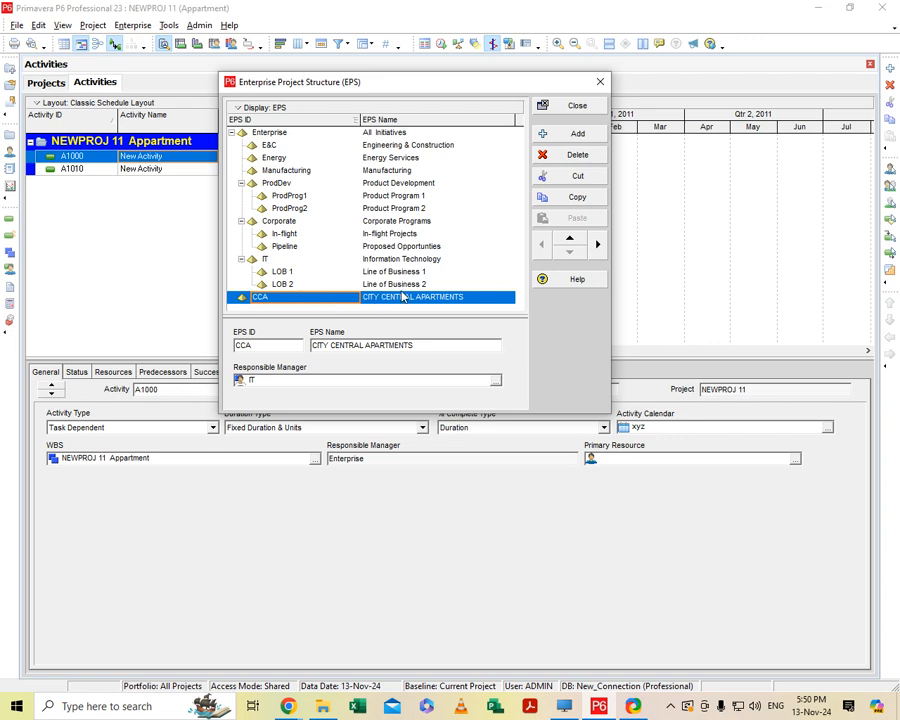
Add a new EPS element under CCA and set its EPS ID to "d and p".
left_click(456, 297)
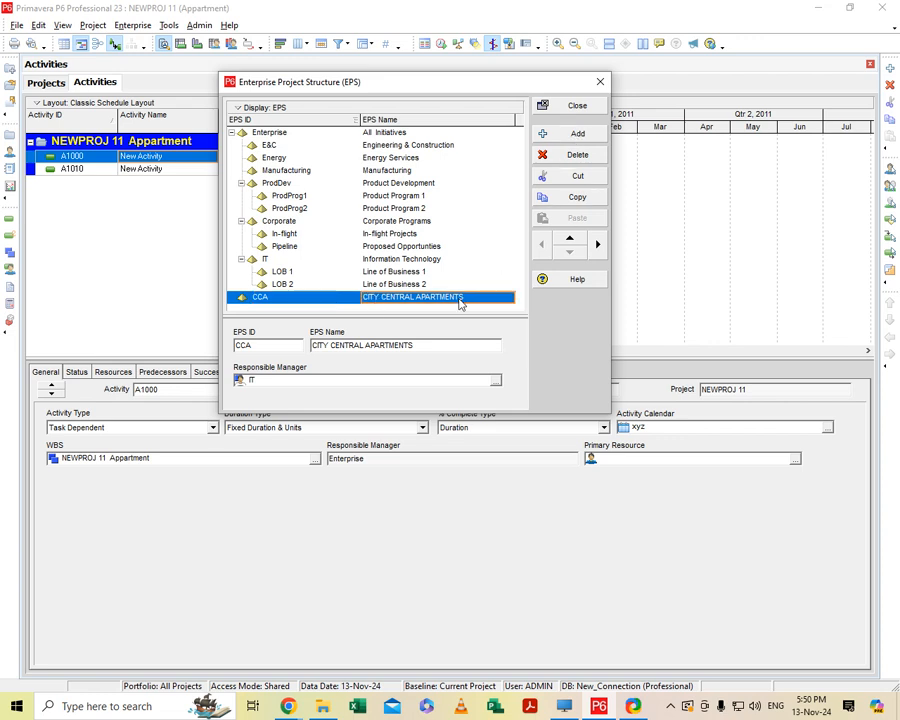
left_click(576, 138)
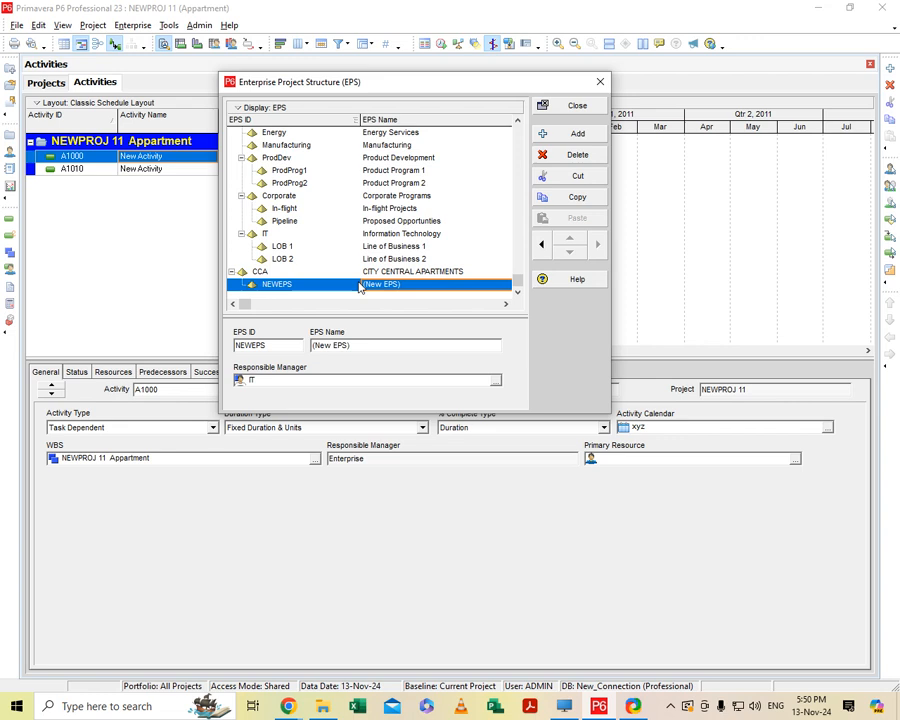
left_click(280, 285)
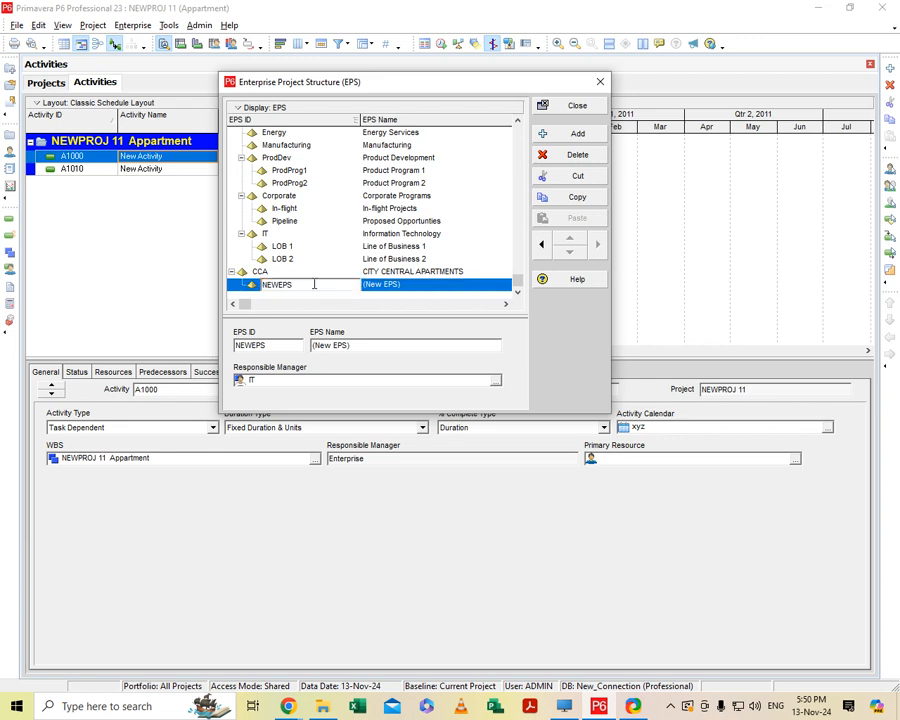
key("BackSpace")
key("BackSpace")
key("BackSpace")
type("c")
Set the EPS name of the d and p element to "design and planning".
left_click(425, 286)
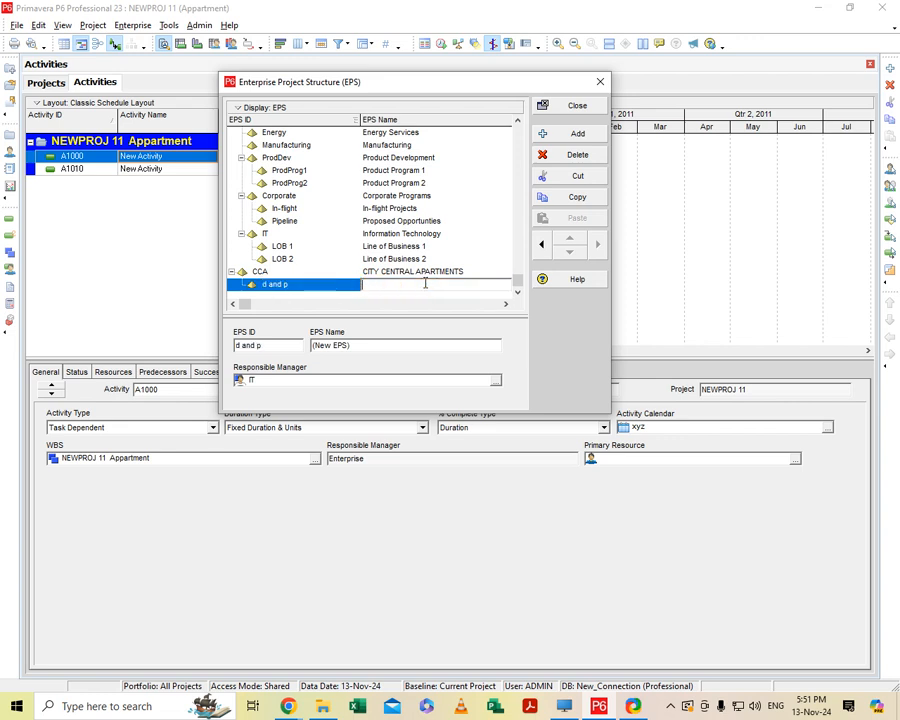
type("design and plann")
key("BackSpace")
key("BackSpace")
type("ing")
Add an EPS element with ID "ad" and name "architecture design", and nest it under d and p.
left_click(569, 140)
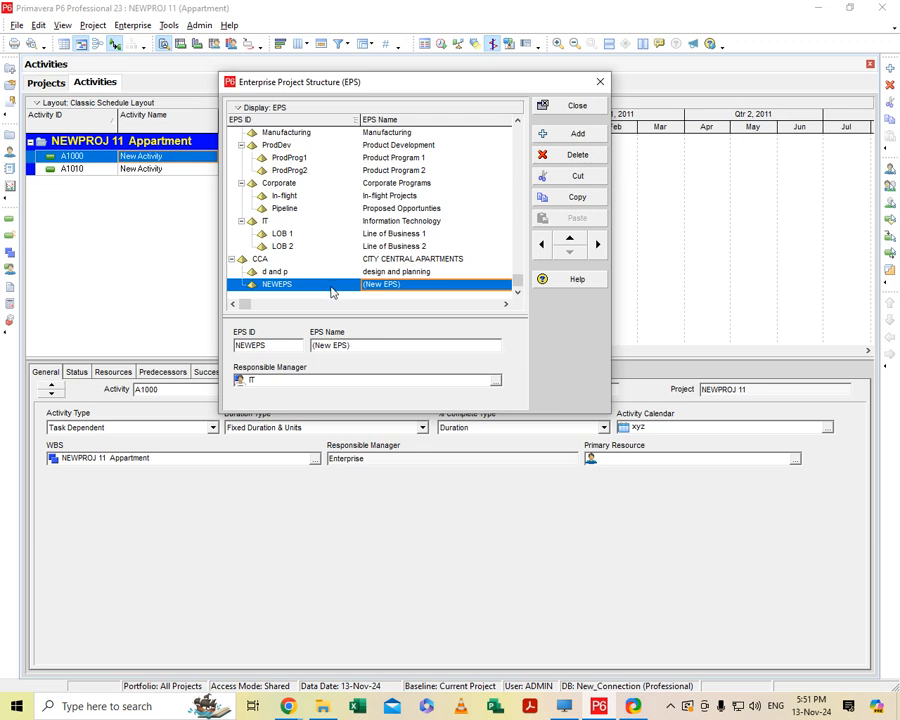
left_click(331, 287)
key("BackSpace")
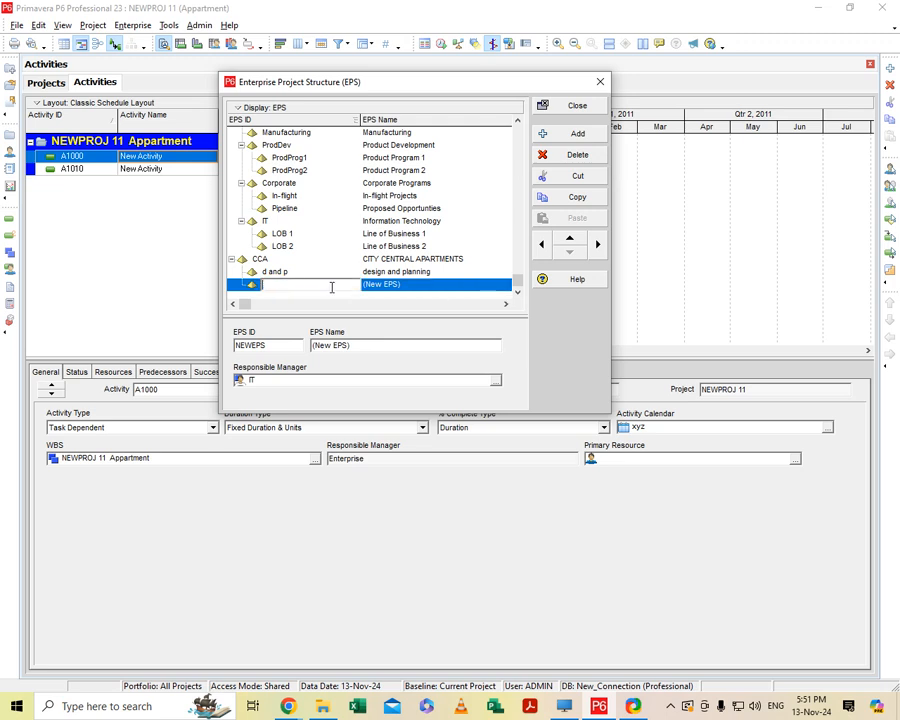
type("ad")
left_click(408, 286)
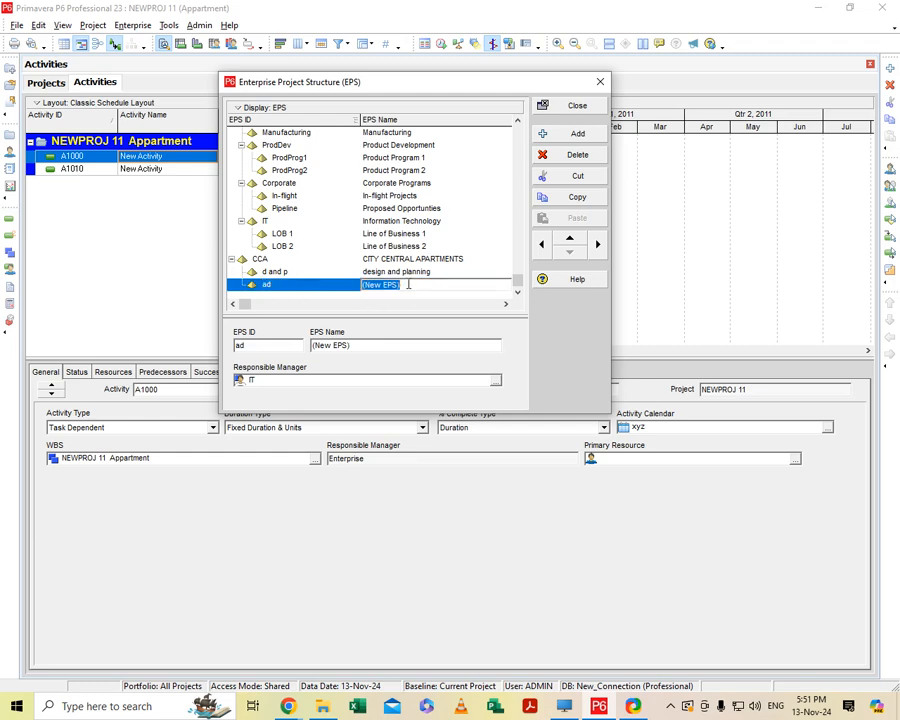
key("BackSpace")
type("a")
type("rchitecture design")
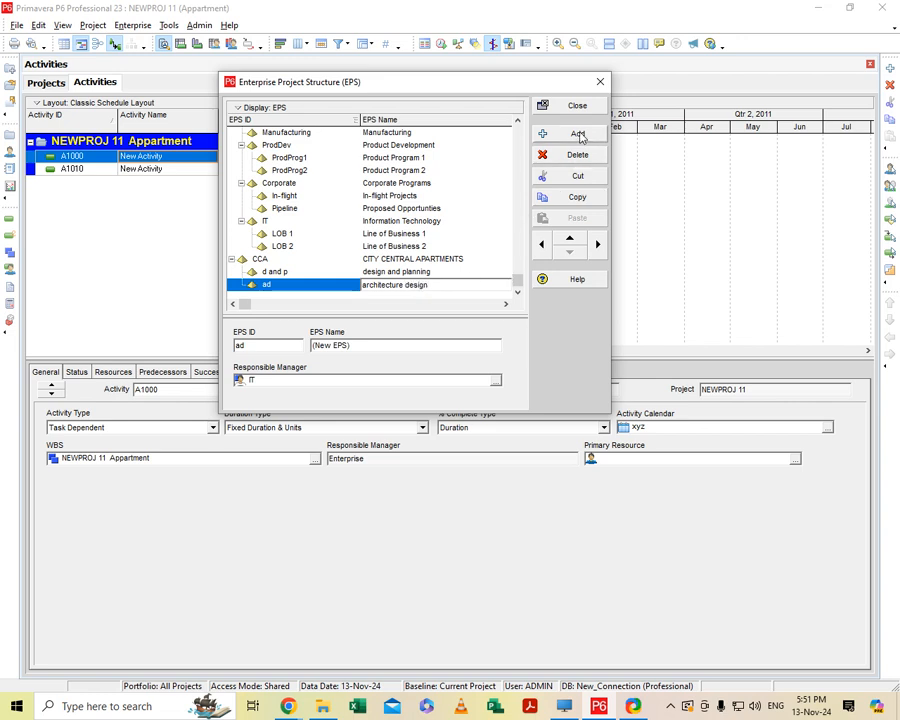
left_click(310, 283)
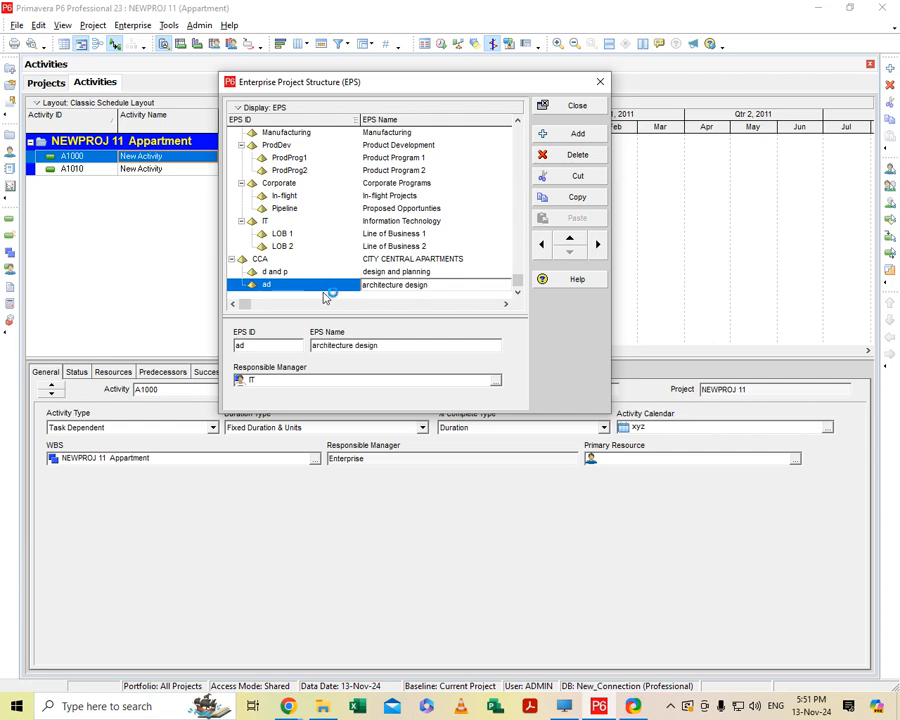
left_click(597, 244)
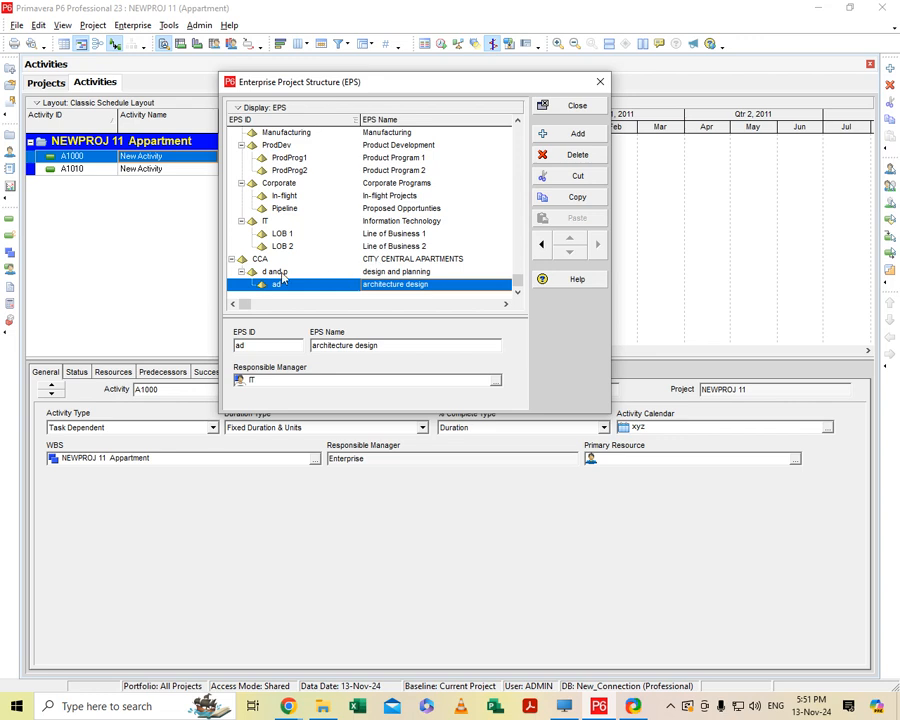
Add another EPS element under d and p, below ad, with the EPS ID "eng".
left_click(568, 134)
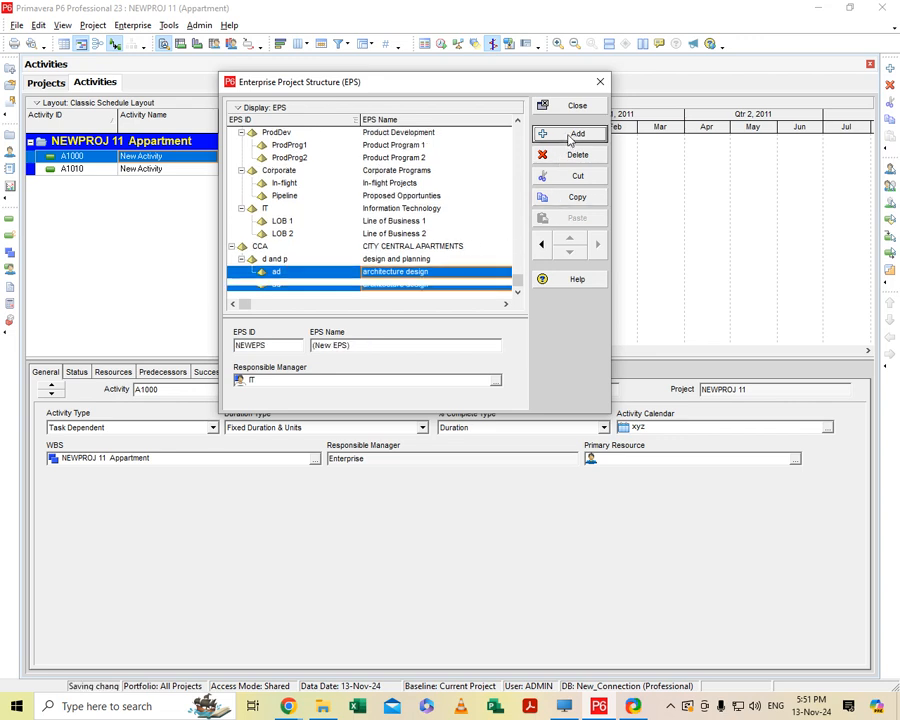
left_click(316, 284)
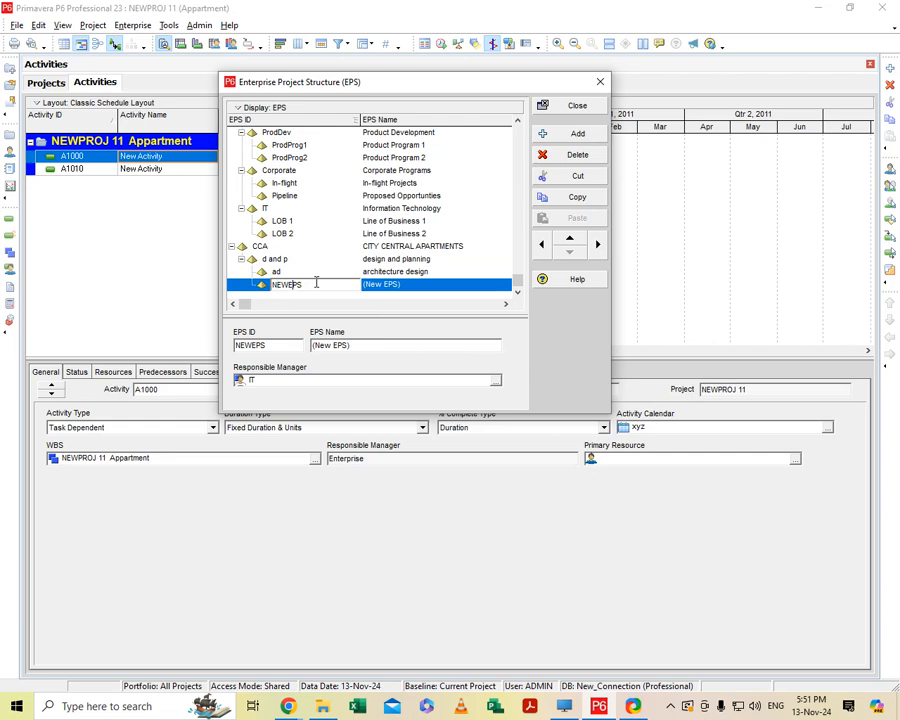
key("BackSpace")
key("BackSpace")
key("BackSpace")
type("eng")
Set the EPS name of the eng element to "engineering".
left_click(376, 286)
left_click(418, 284)
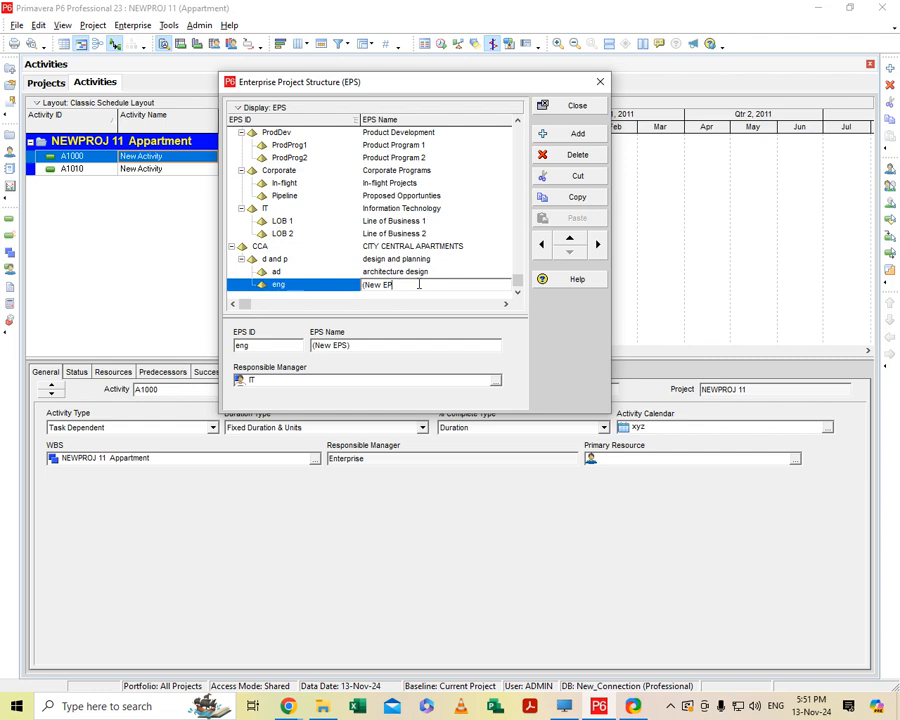
key("BackSpace")
key("BackSpace")
key("BackSpace")
key("BackSpace")
key("BackSpace")
key("BackSpace")
key("BackSpace")
type("engineer")
left_click(326, 285)
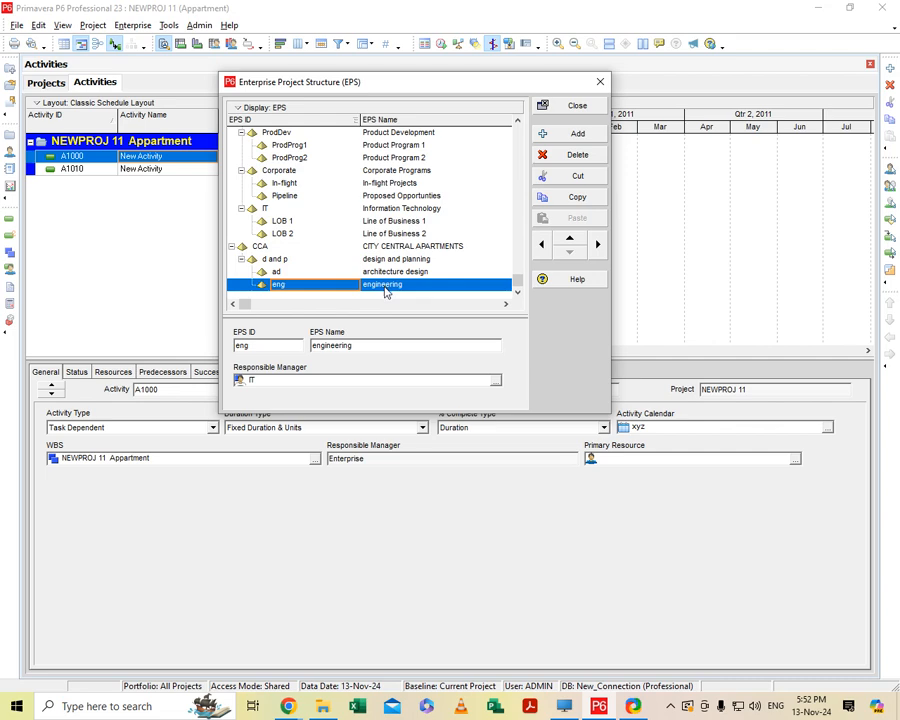
Add an EPS element directly under CCA, at the same level as d and p, with the EPS ID "pre".
left_click(579, 138)
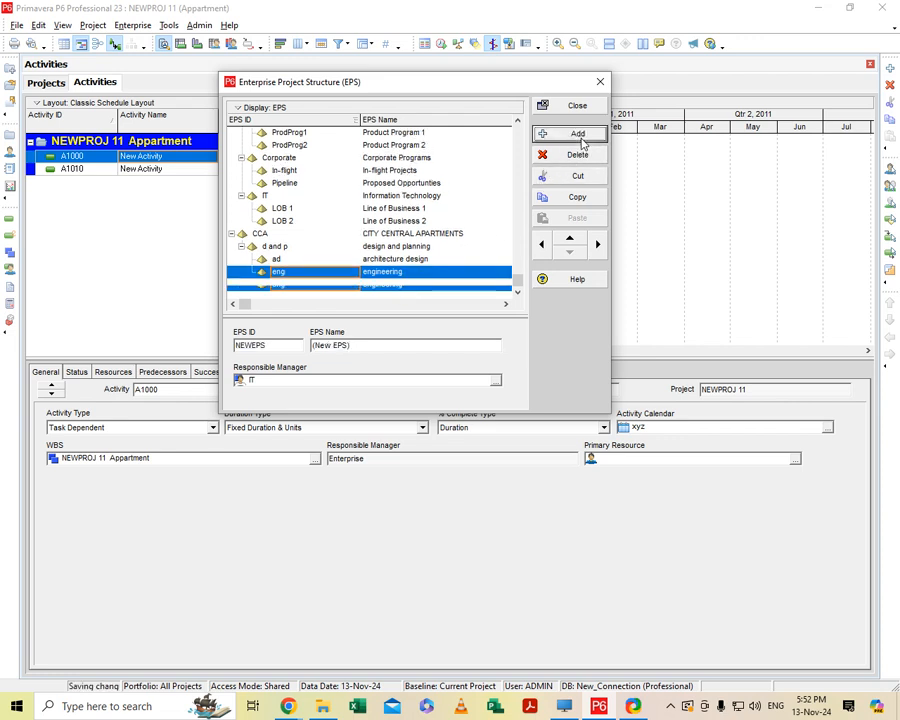
left_click(541, 248)
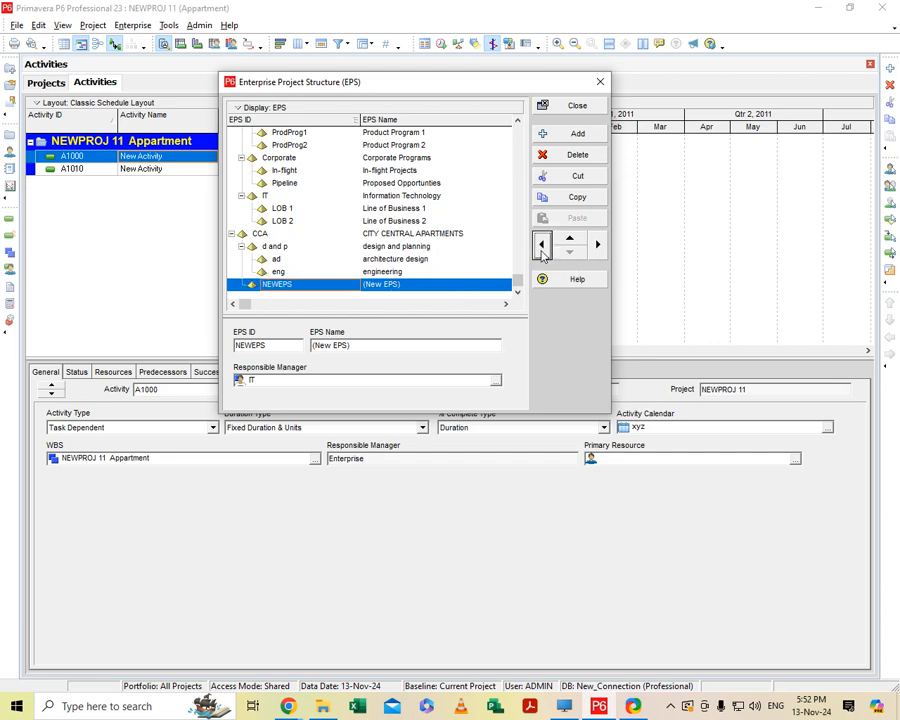
left_click(541, 248)
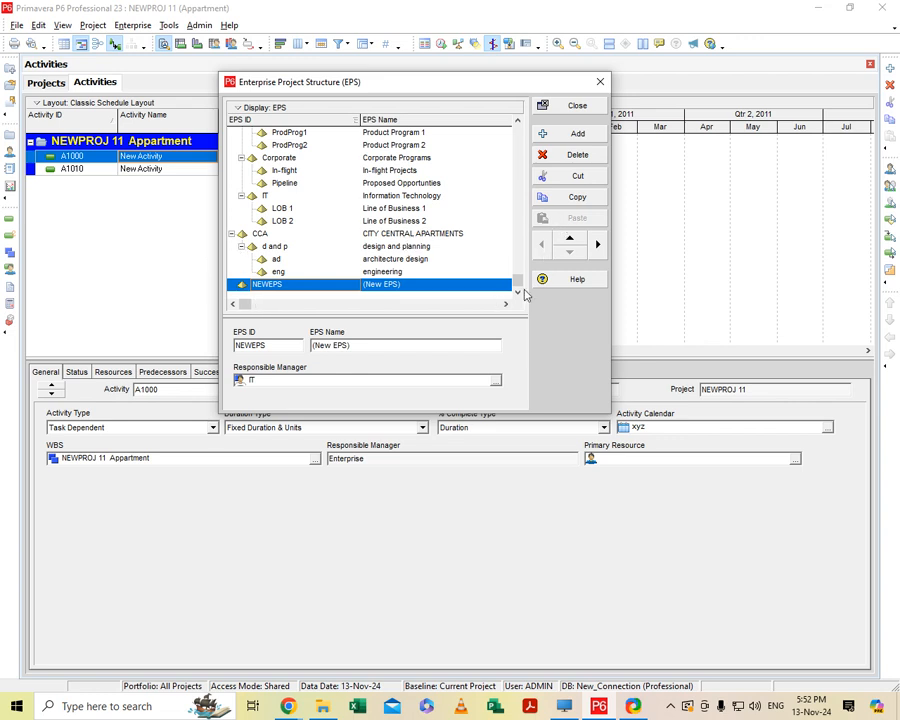
left_click(597, 245)
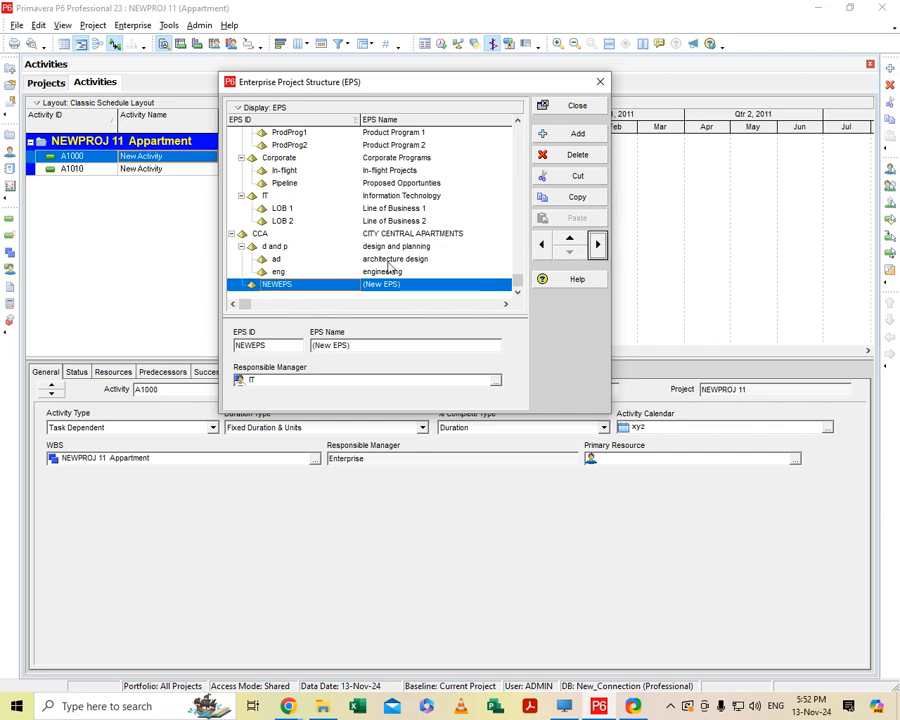
left_click(299, 284)
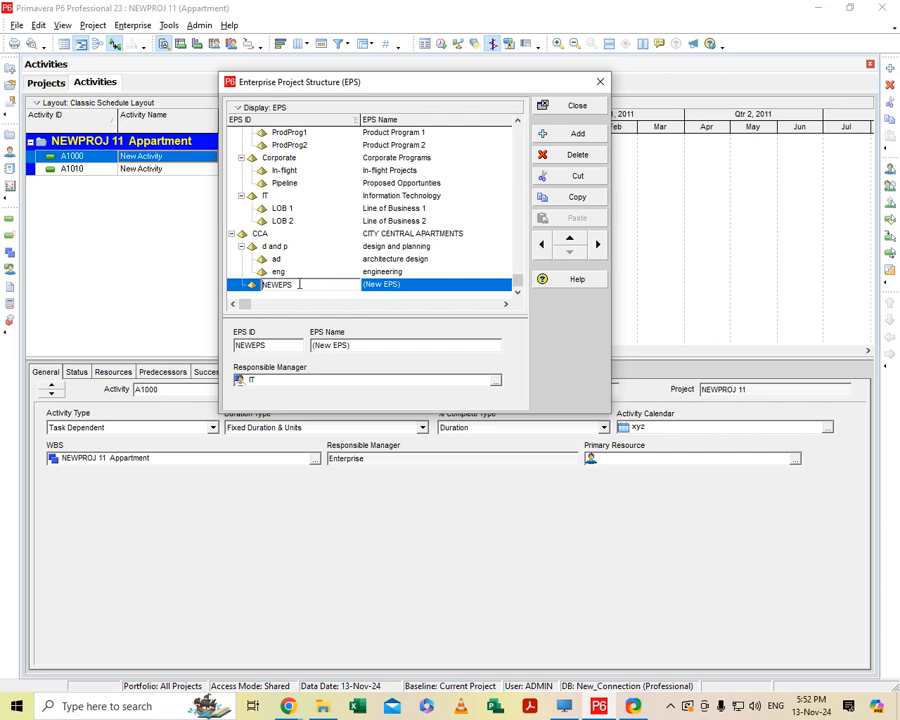
key("BackSpace")
key("BackSpace")
key("BackSpace")
key("BackSpace")
key("BackSpace")
key("BackSpace")
type("p")
Set the EPS name of the pre element to "pre construction".
left_click(398, 288)
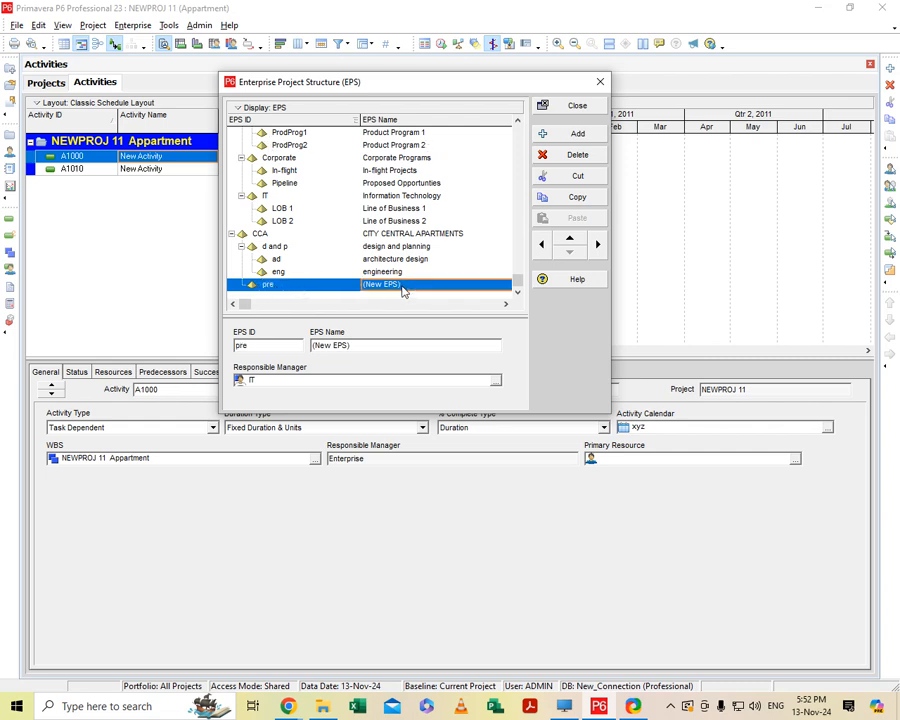
left_click(400, 286)
key("BackSpace")
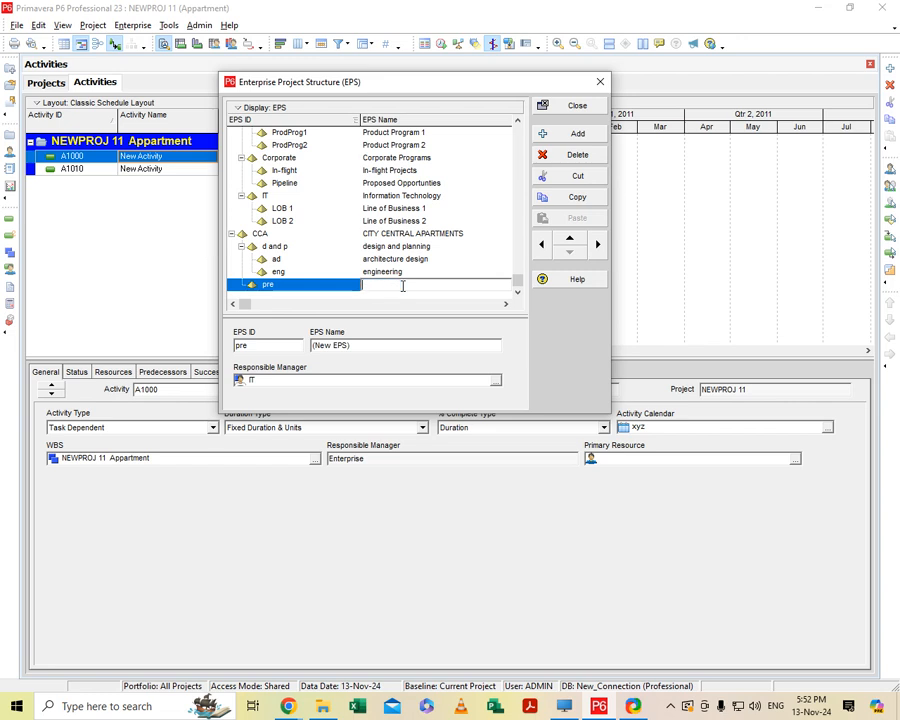
type("pre constr")
type("uction")
key("Return")
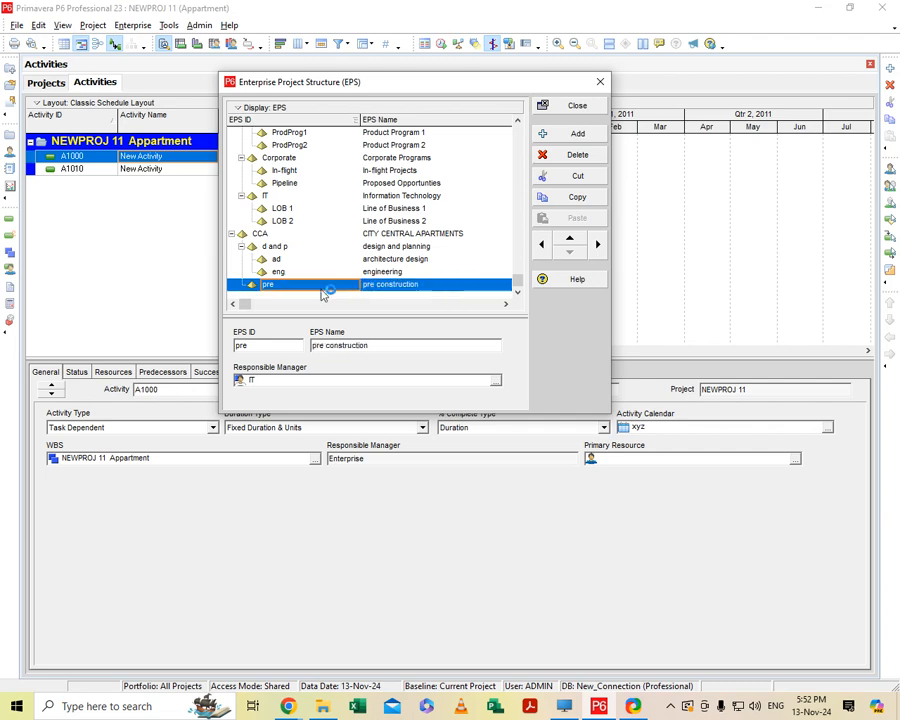
Add a new EPS element nested under pre and set its EPS ID to "site".
left_click(580, 134)
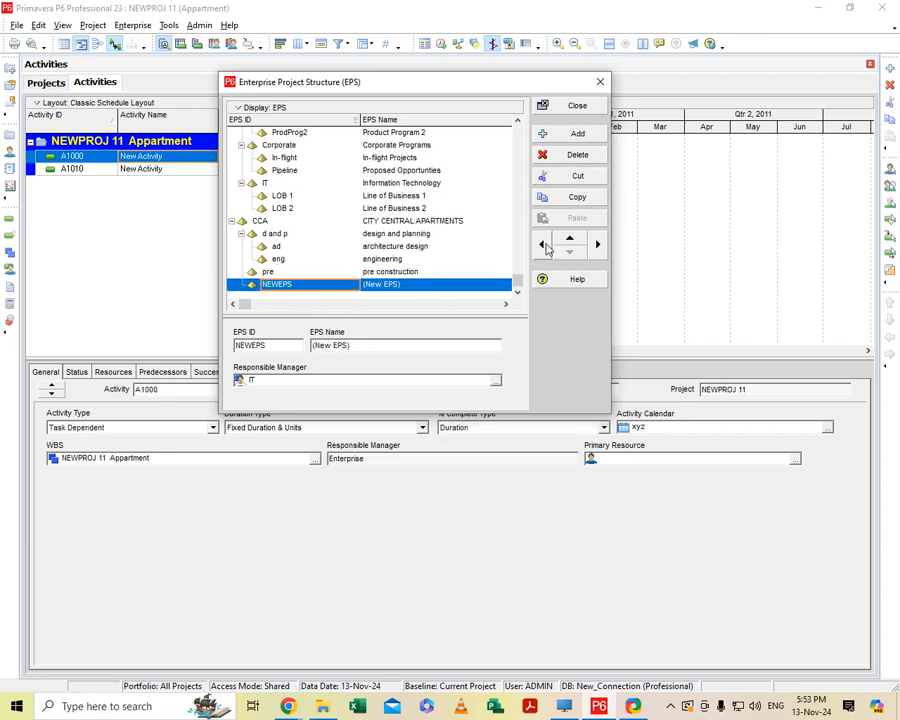
left_click(598, 245)
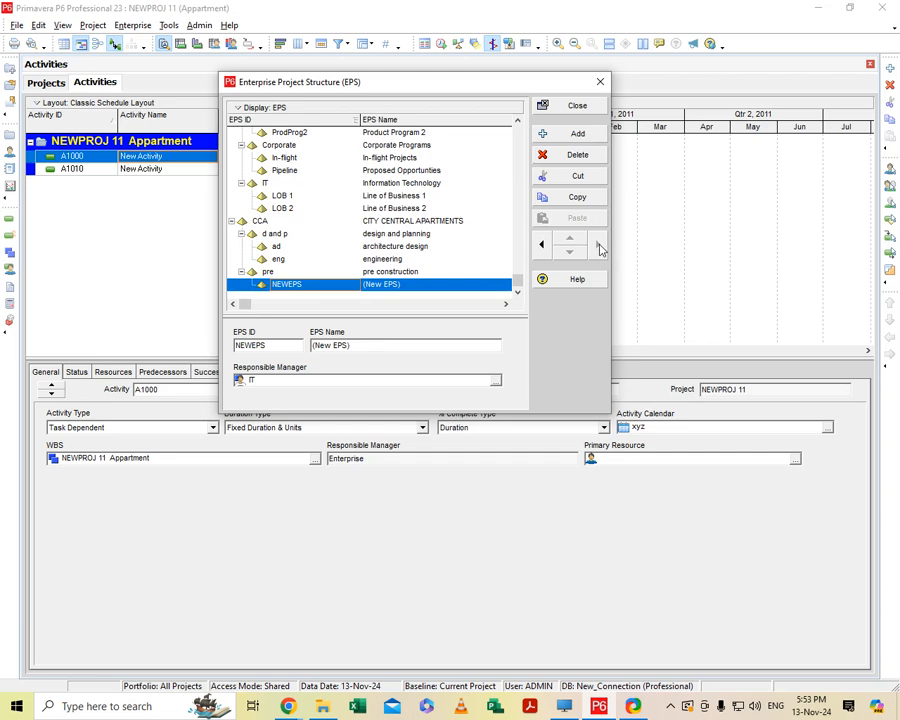
left_click(322, 285)
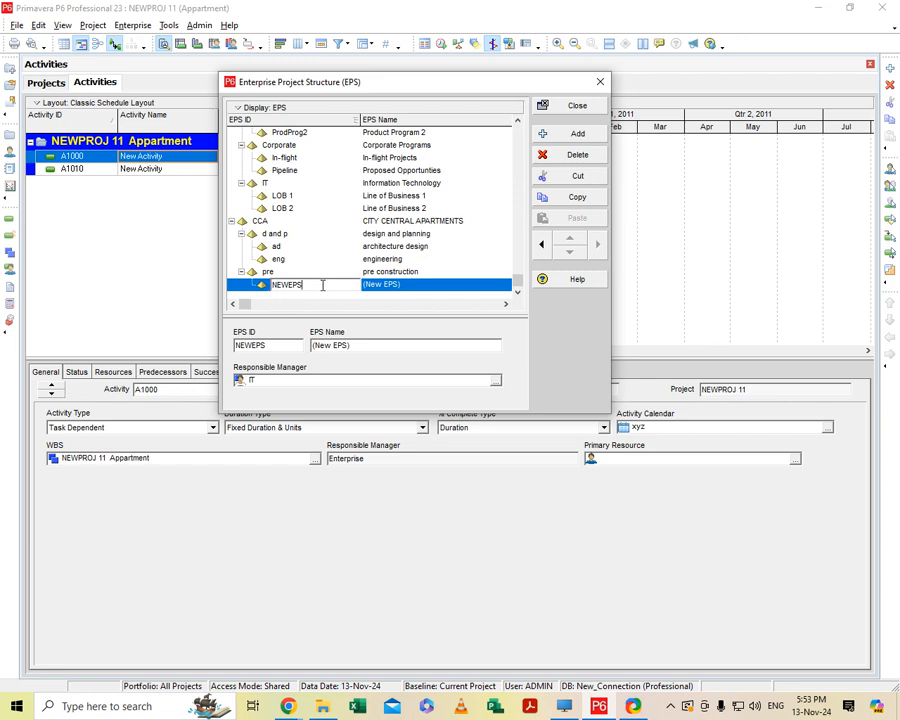
key("BackSpace")
key("BackSpace")
key("BackSpace")
key("BackSpace")
key("BackSpace")
key("BackSpace")
type("site")
Set the EPS name of the site element to "site preparation".
left_click(441, 284)
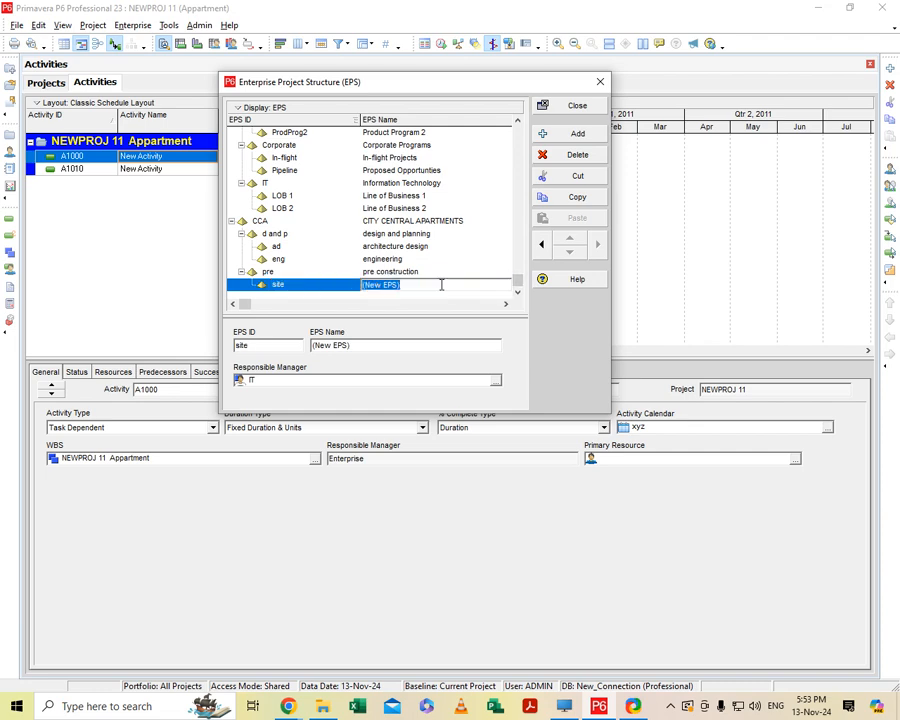
key("BackSpace")
type("site preparation")
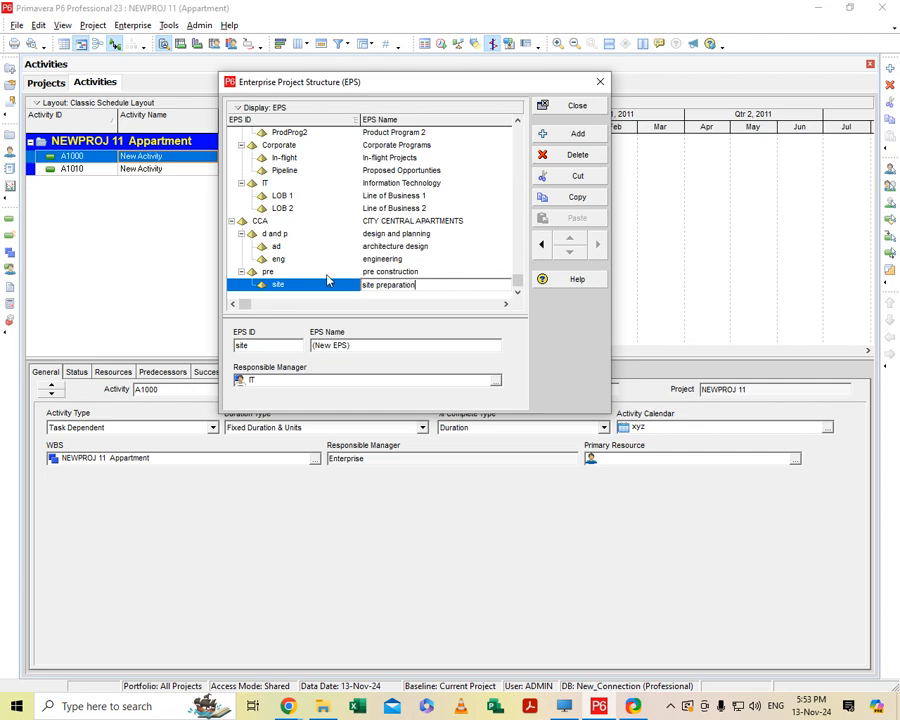
left_click(311, 285)
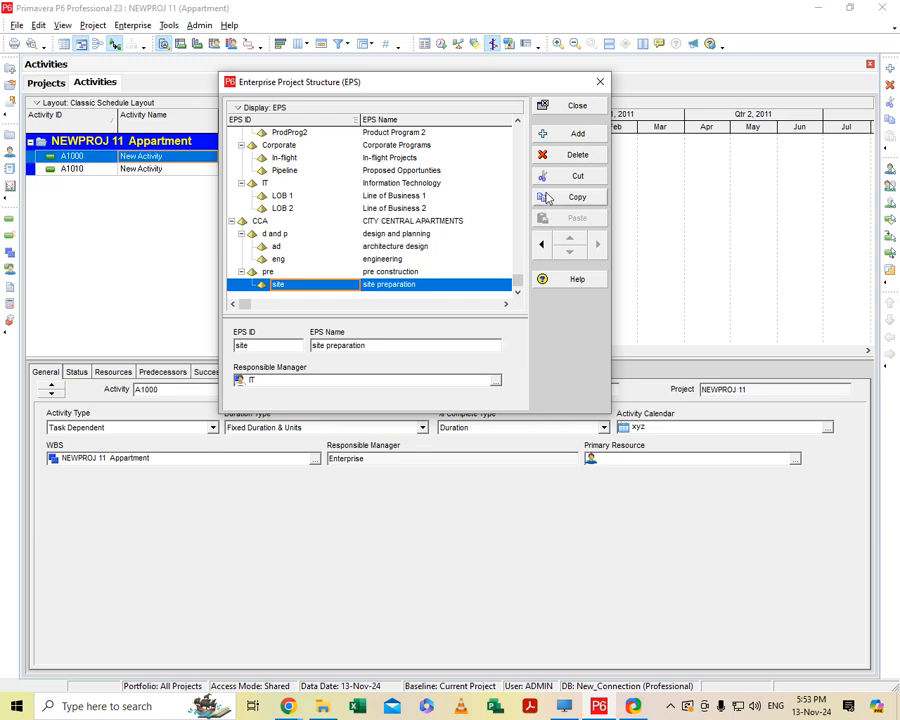
Add a new EPS element under pre, at the same level as site, and set its EPS ID to "pro".
left_click(568, 135)
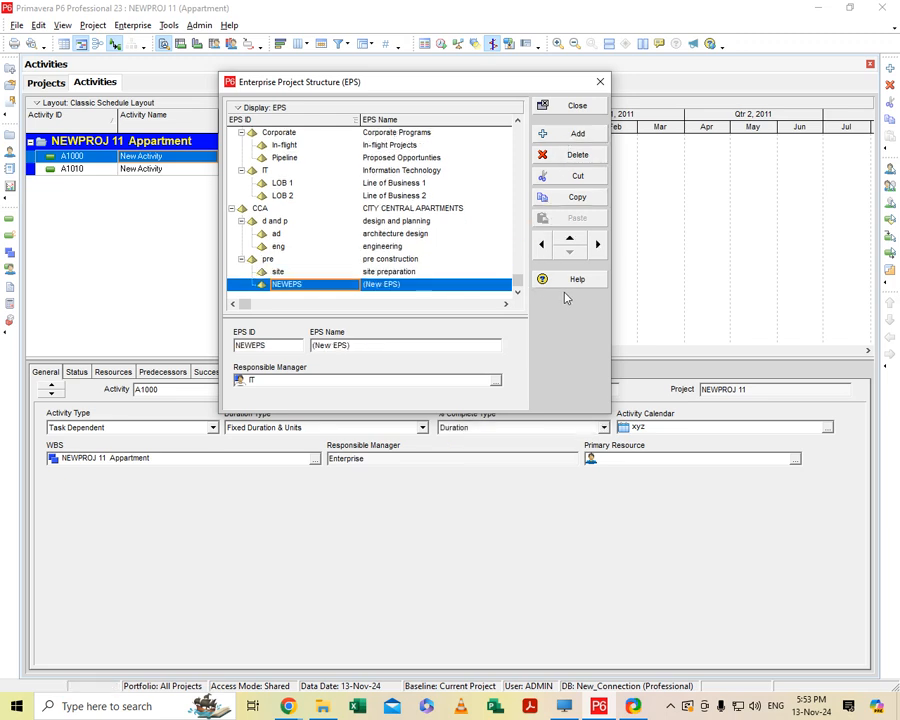
left_click(541, 245)
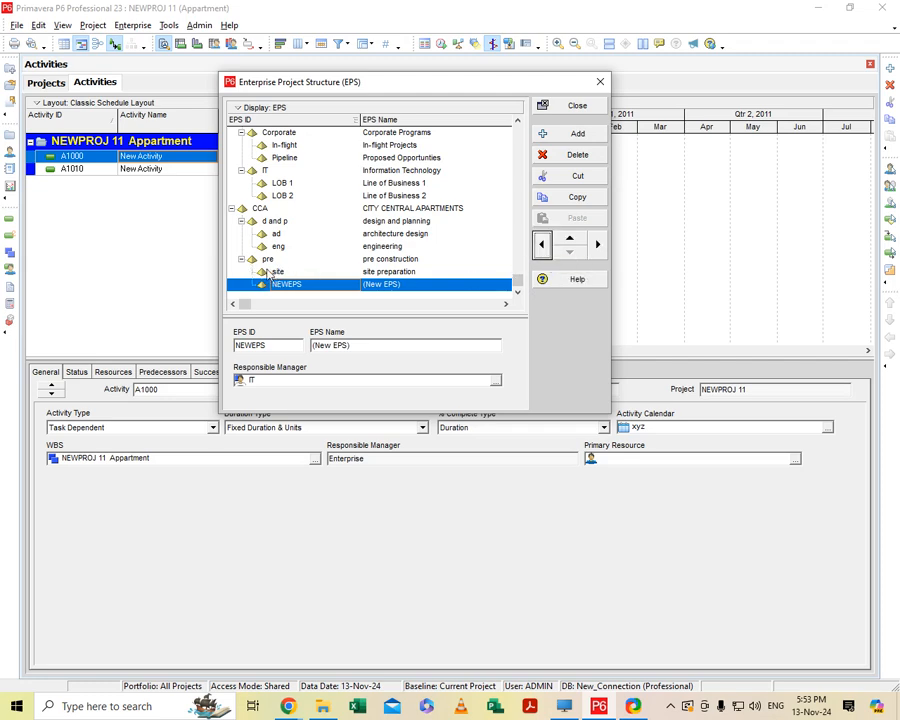
left_click(598, 246)
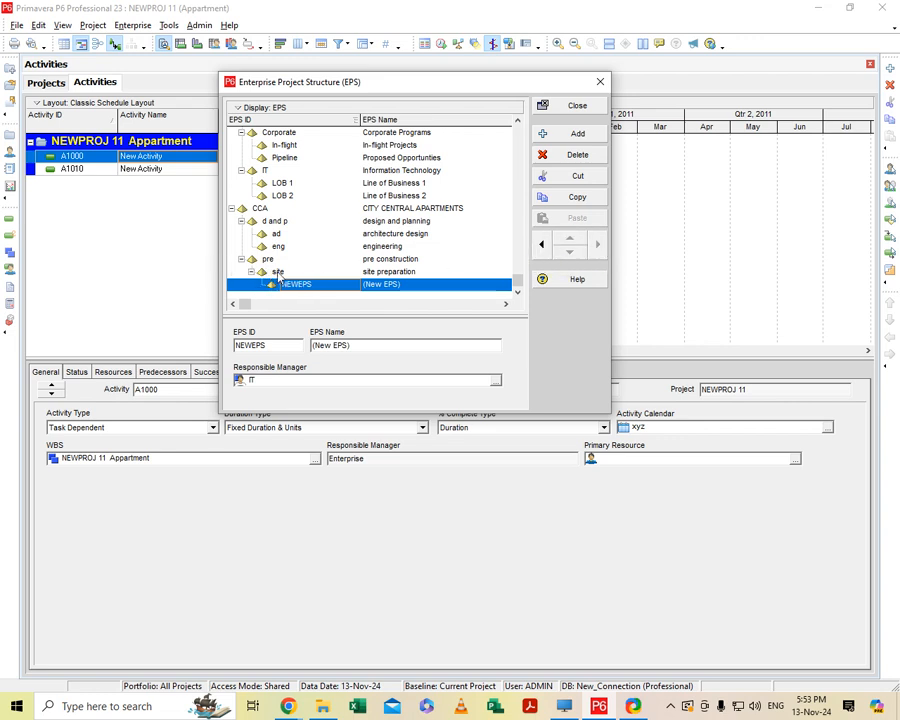
left_click(541, 245)
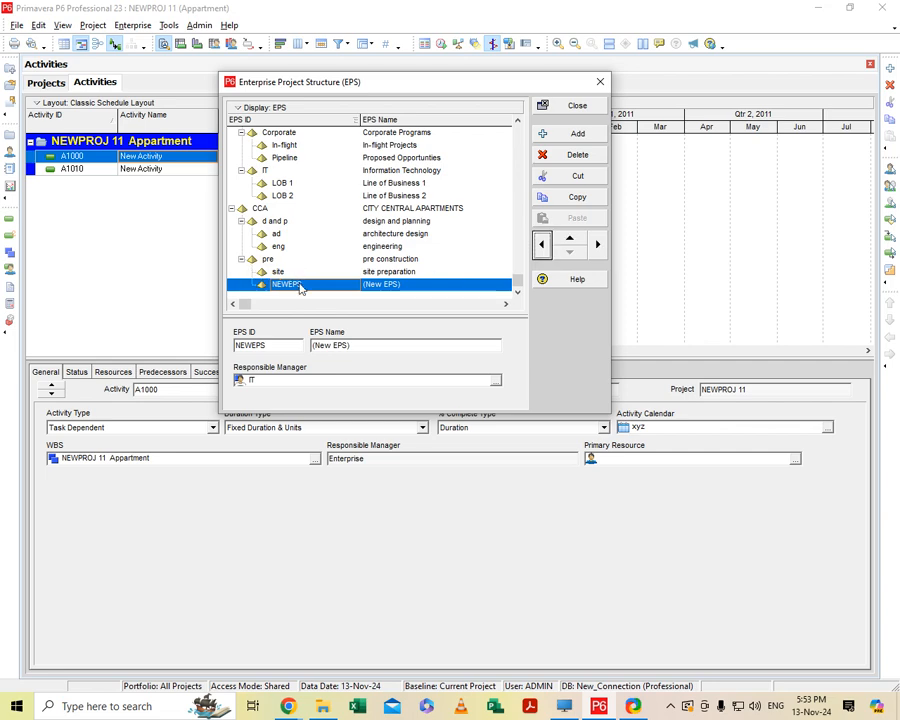
left_click(318, 284)
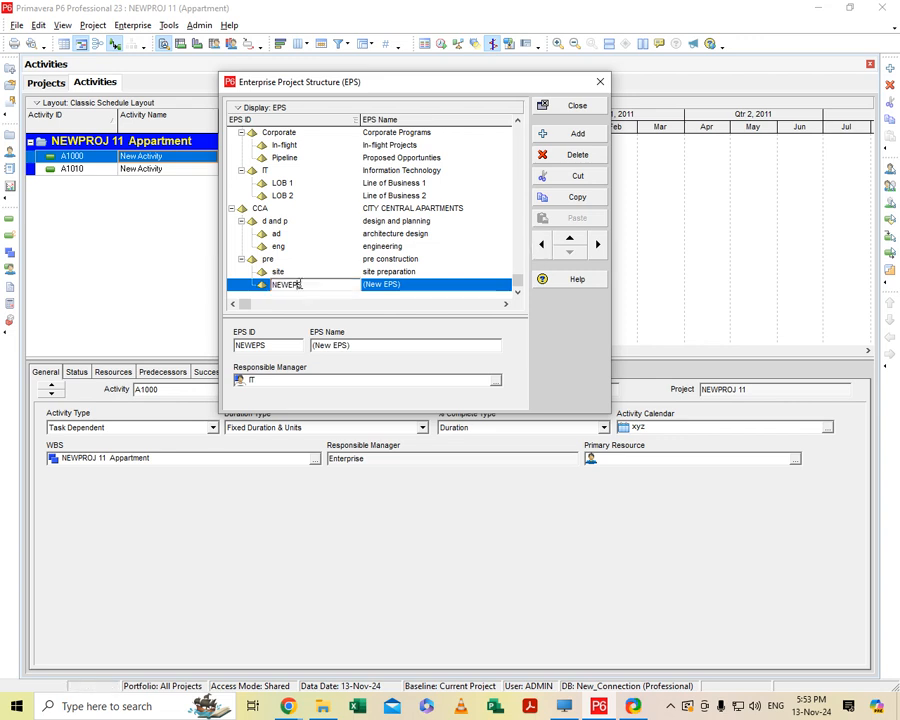
key("BackSpace")
key("BackSpace")
key("BackSpace")
key("BackSpace")
key("BackSpace")
key("BackSpace")
type("pro")
Set the EPS name of the pro element to "procurement".
left_click(405, 285)
left_click(405, 284)
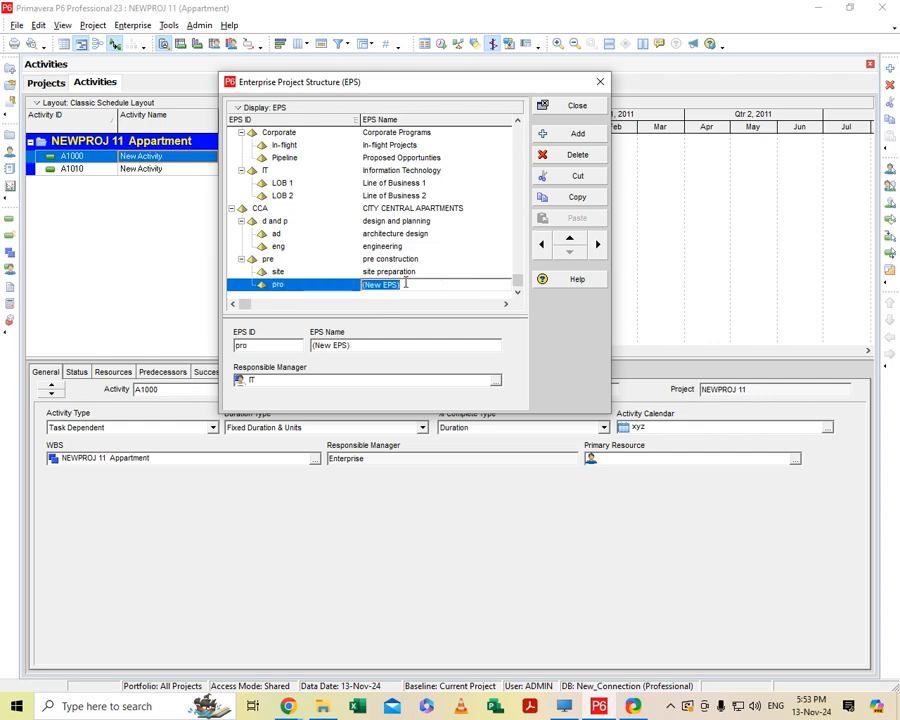
key("BackSpace")
type("procument")
left_click(380, 285)
type("re")
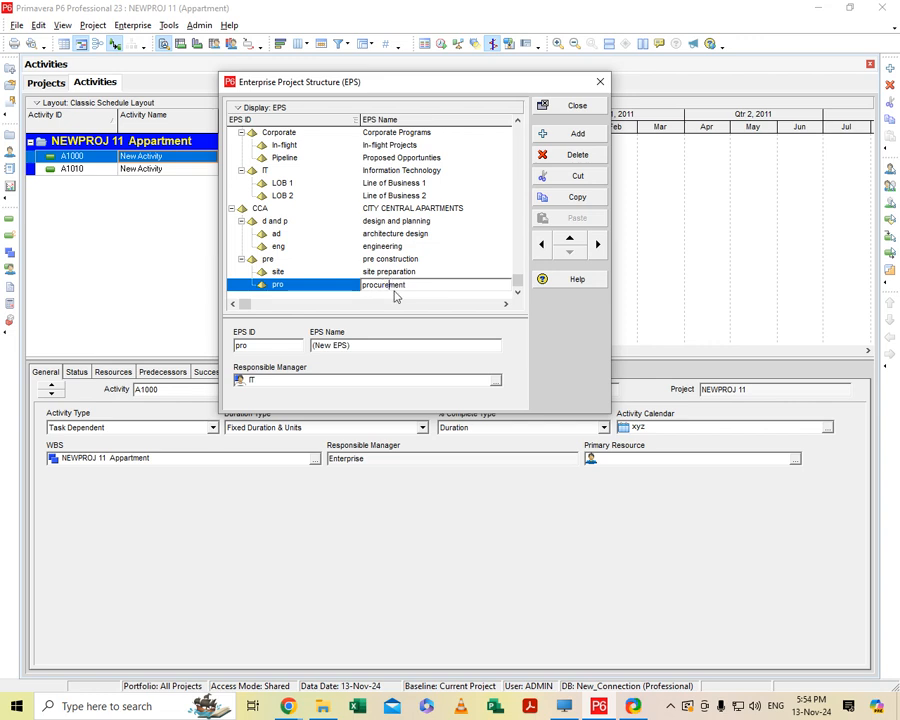
left_click(466, 221)
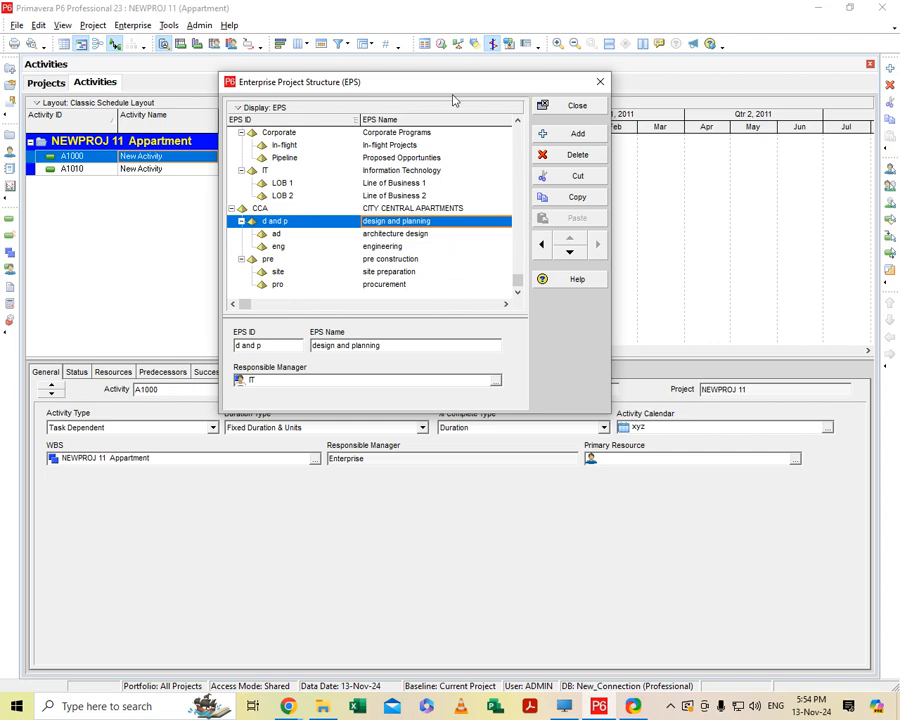
mouse_move(448, 88)
left_mouse_down()
mouse_move(432, 86)
mouse_move(441, 88)
left_mouse_up()
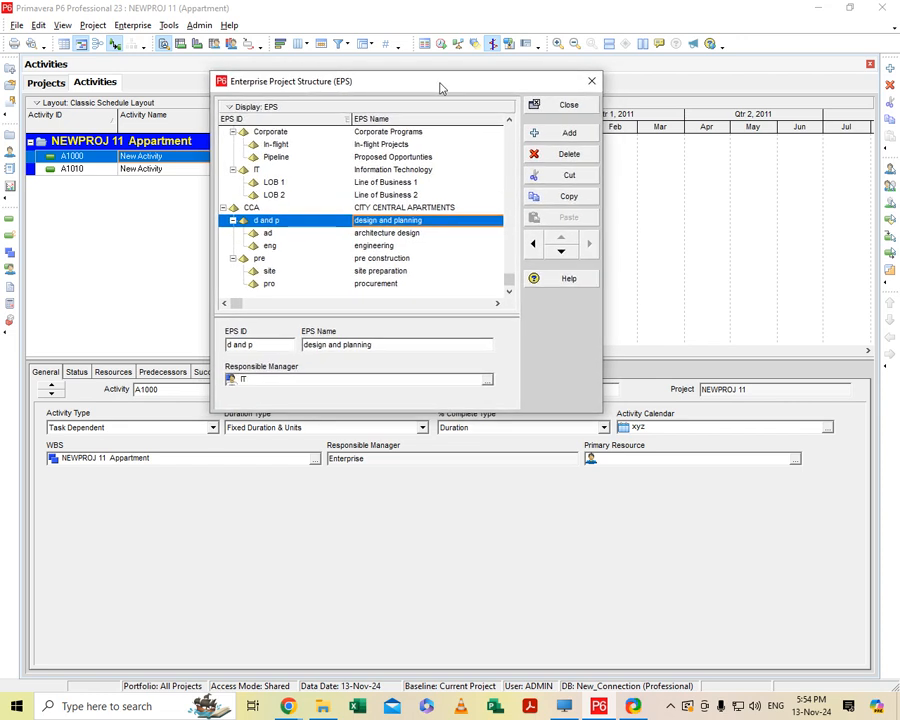